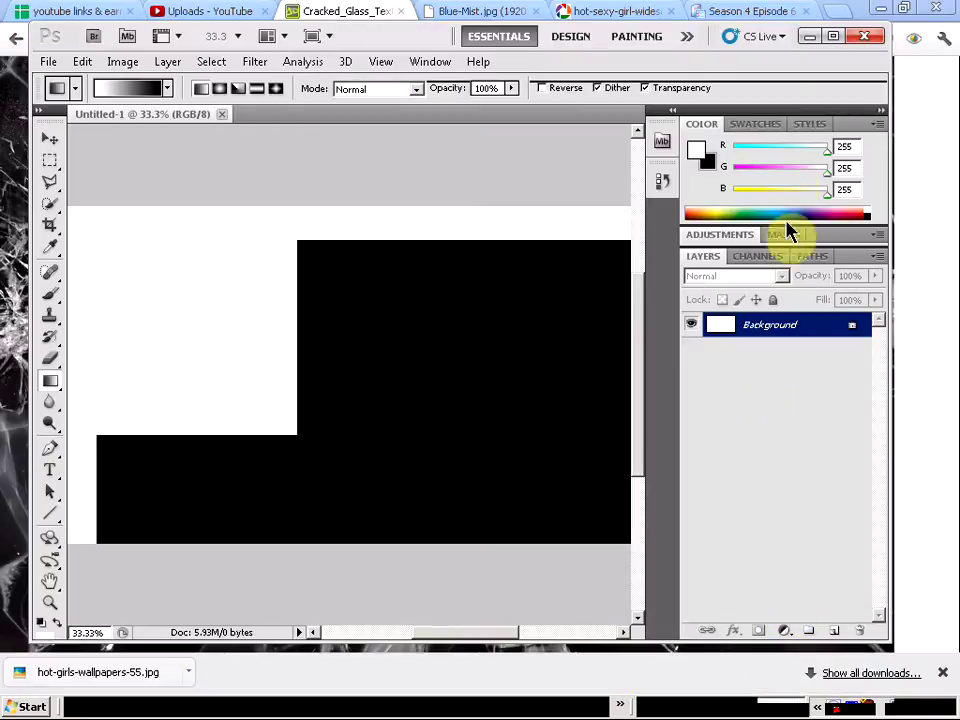
Copy the portrait image from its Chrome tab and paste it into the blank Photoshop document
click(836, 37)
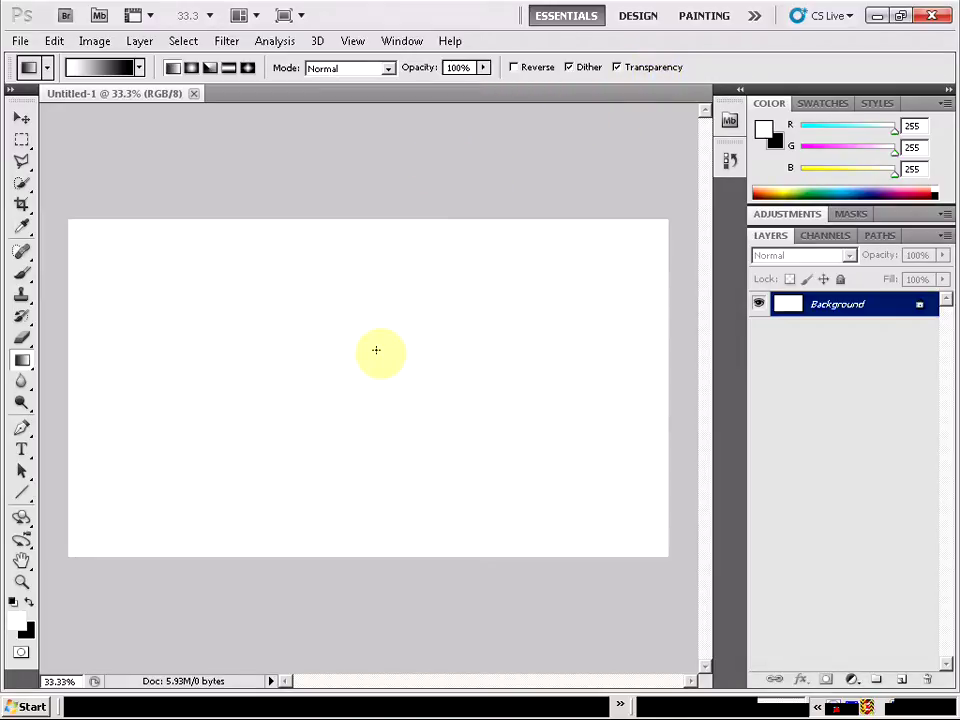
key(alt+Tab)
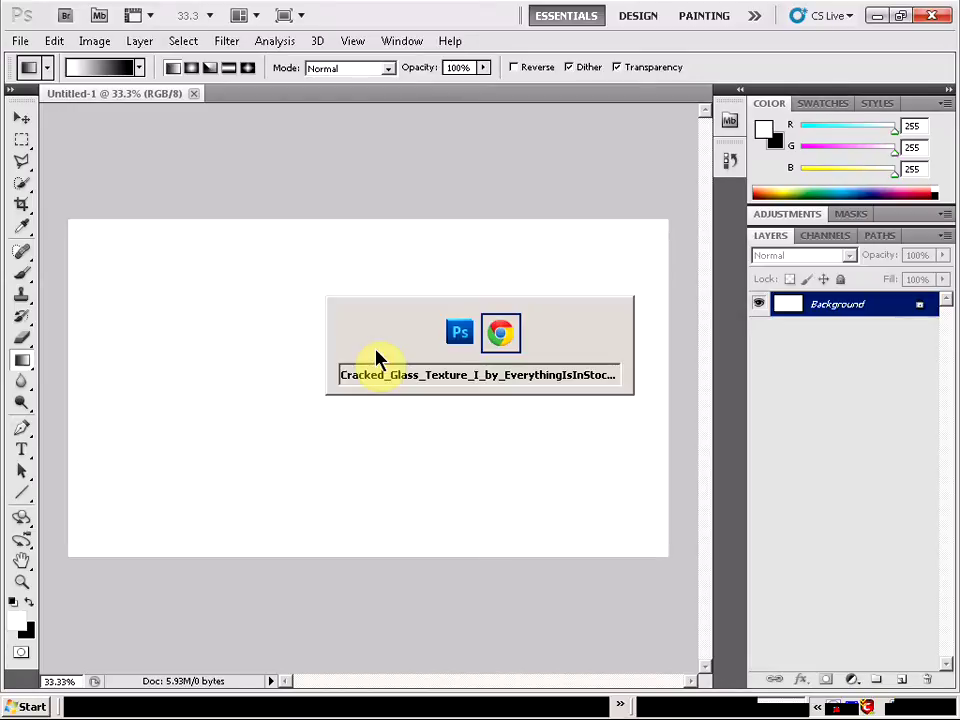
key(alt+Tab)
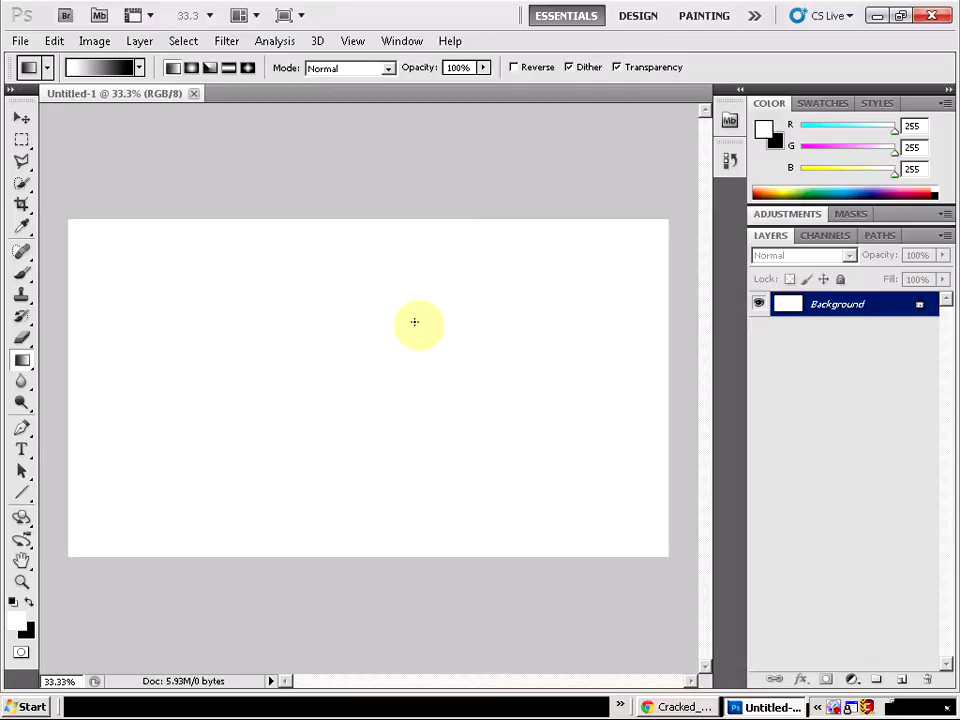
key(alt+Tab)
click(603, 12)
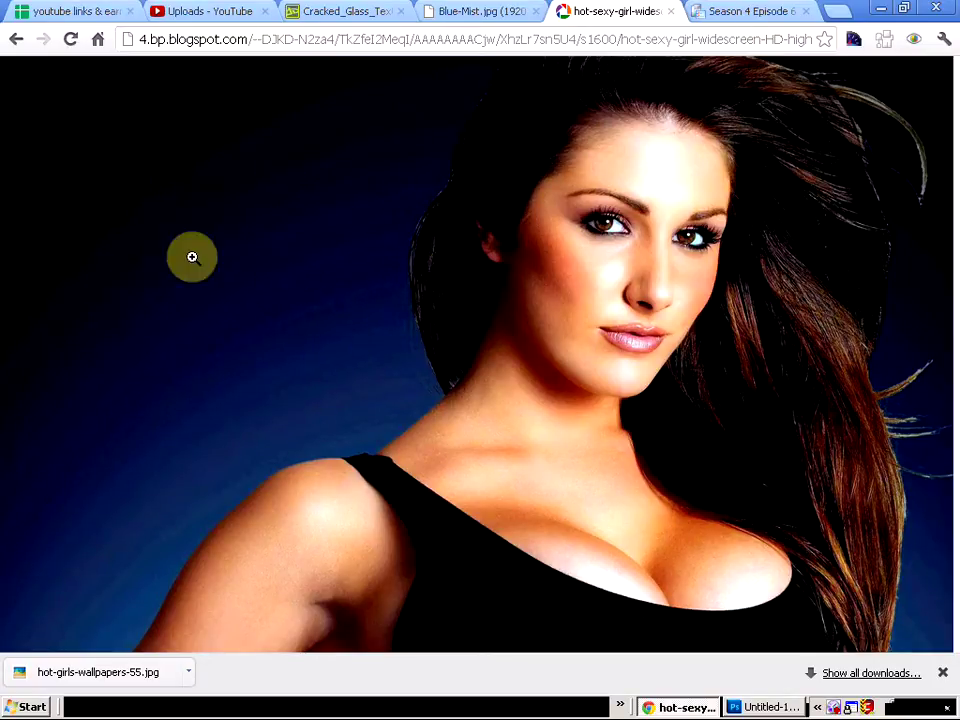
right_click(495, 371)
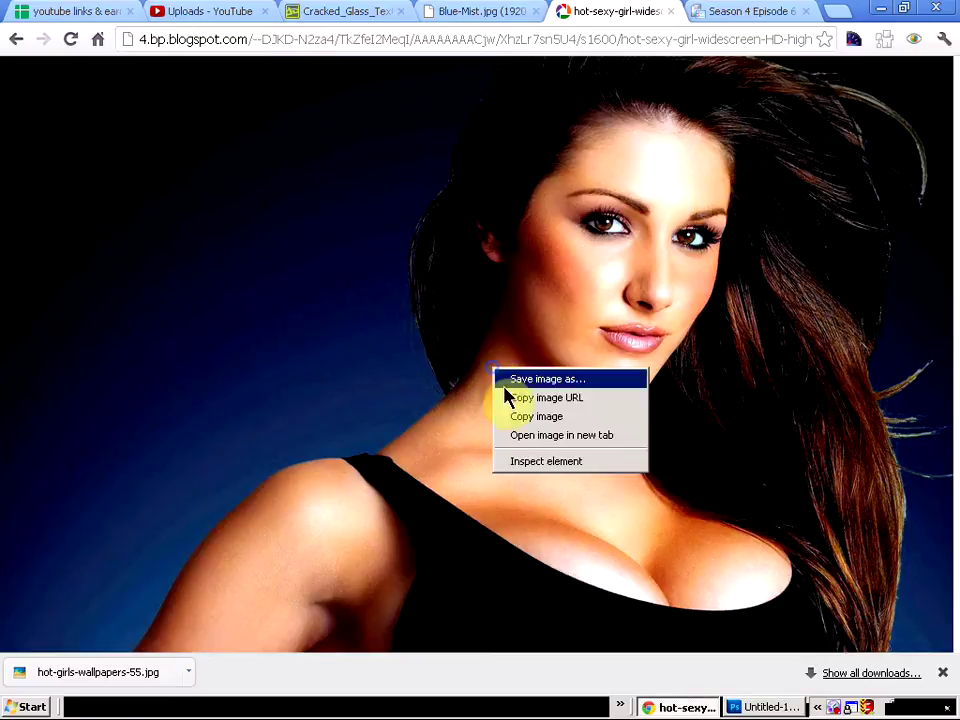
click(528, 418)
key(alt+Tab)
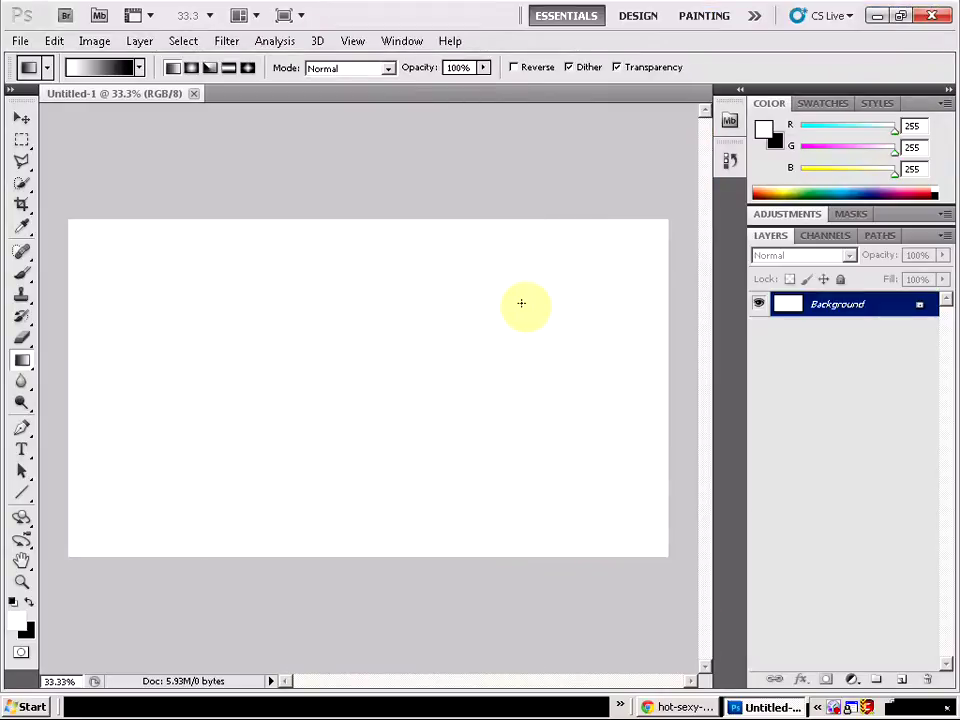
key(ctrl+v)
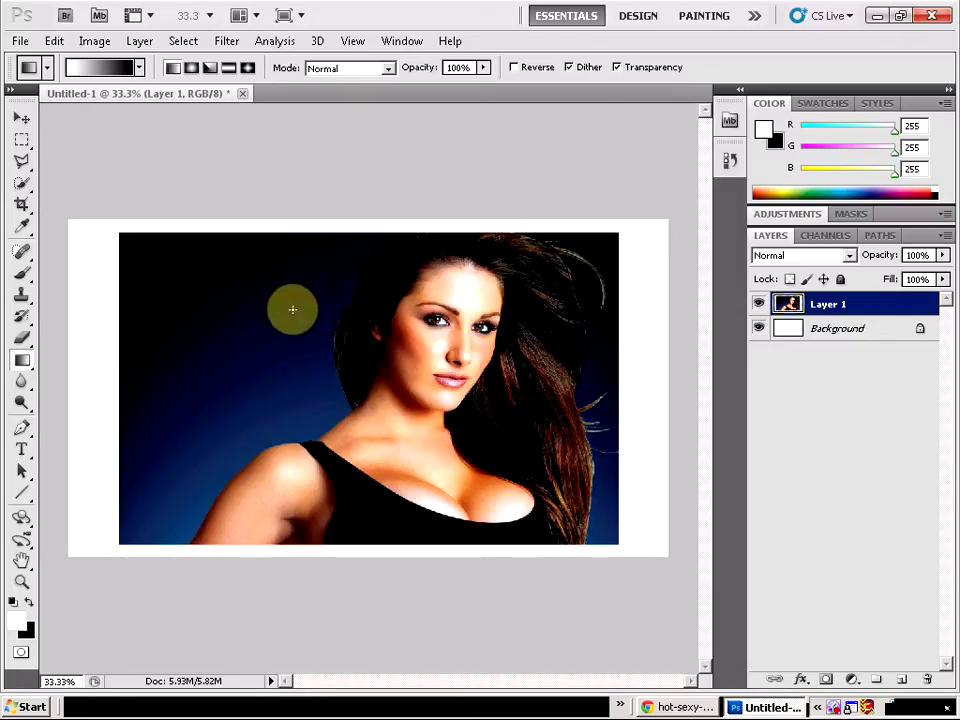
Enlarge the pasted portrait to about 121% so it covers the whole canvas, and apply the transformation
click(21, 118)
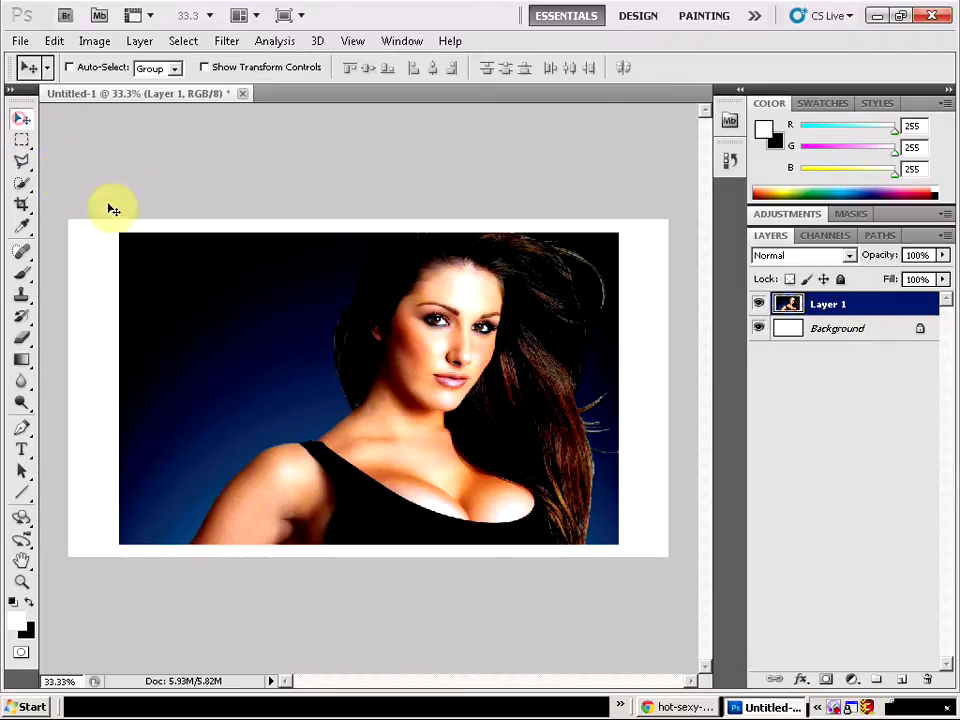
key(ctrl+t)
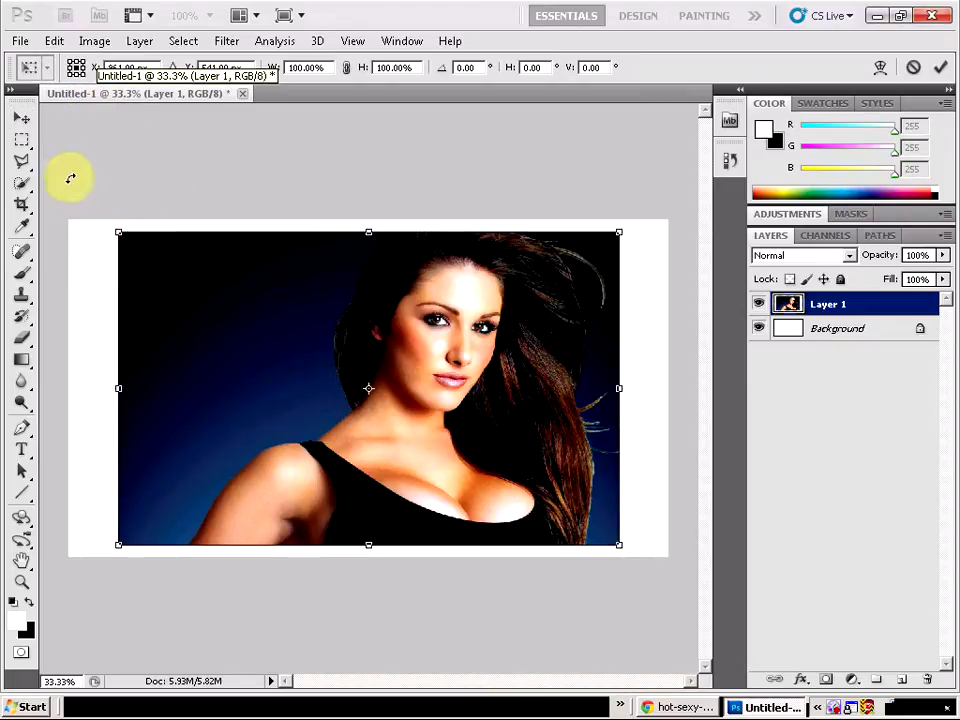
drag(116, 232, 66, 200)
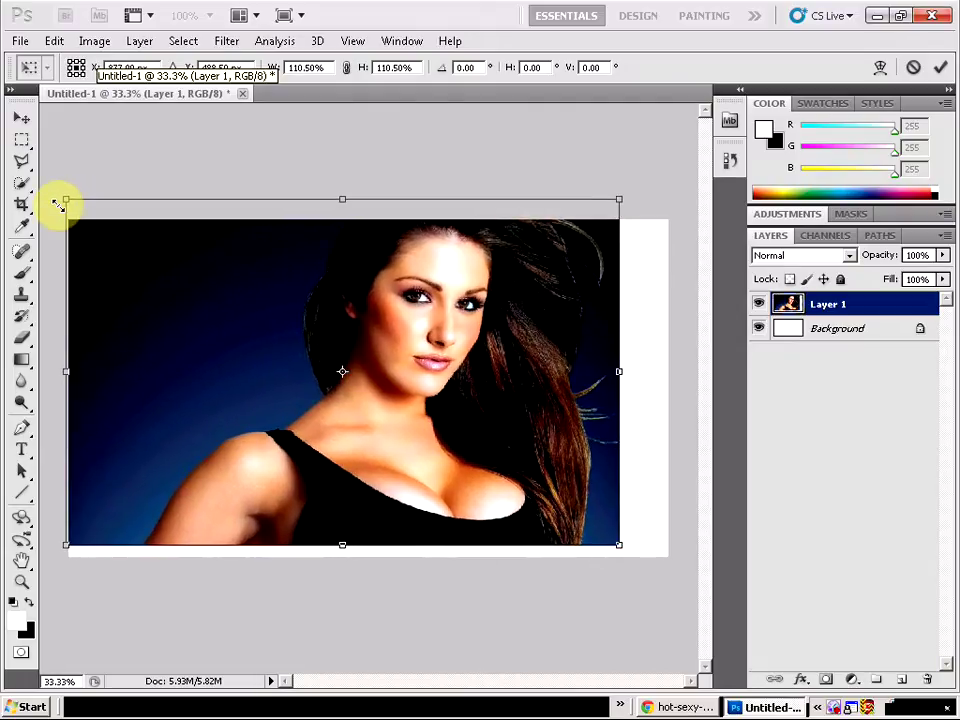
drag(619, 546, 671, 566)
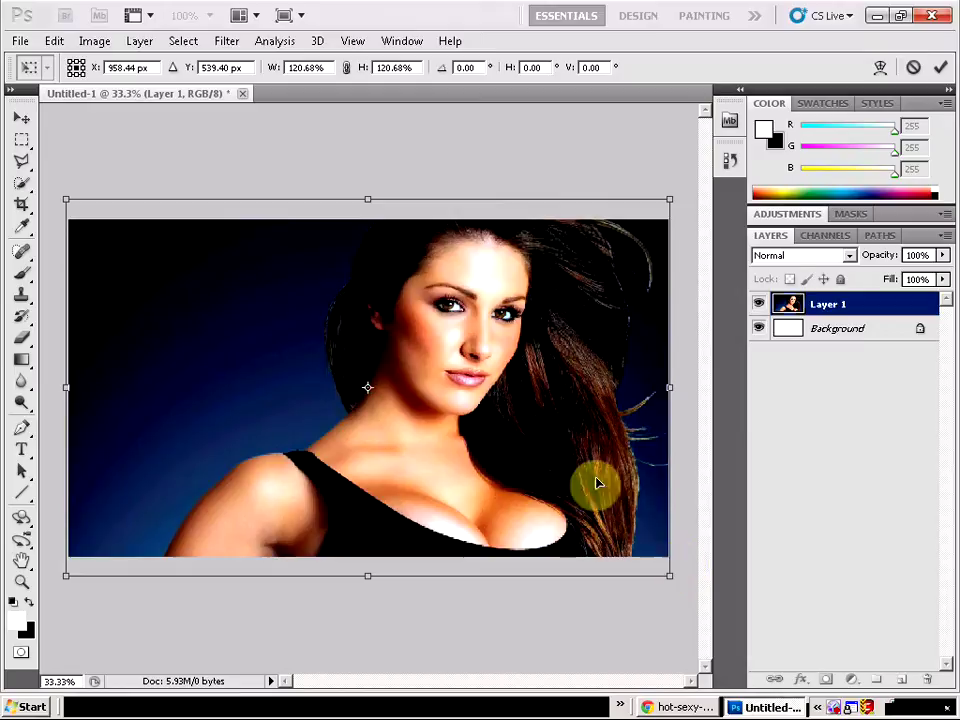
click(20, 140)
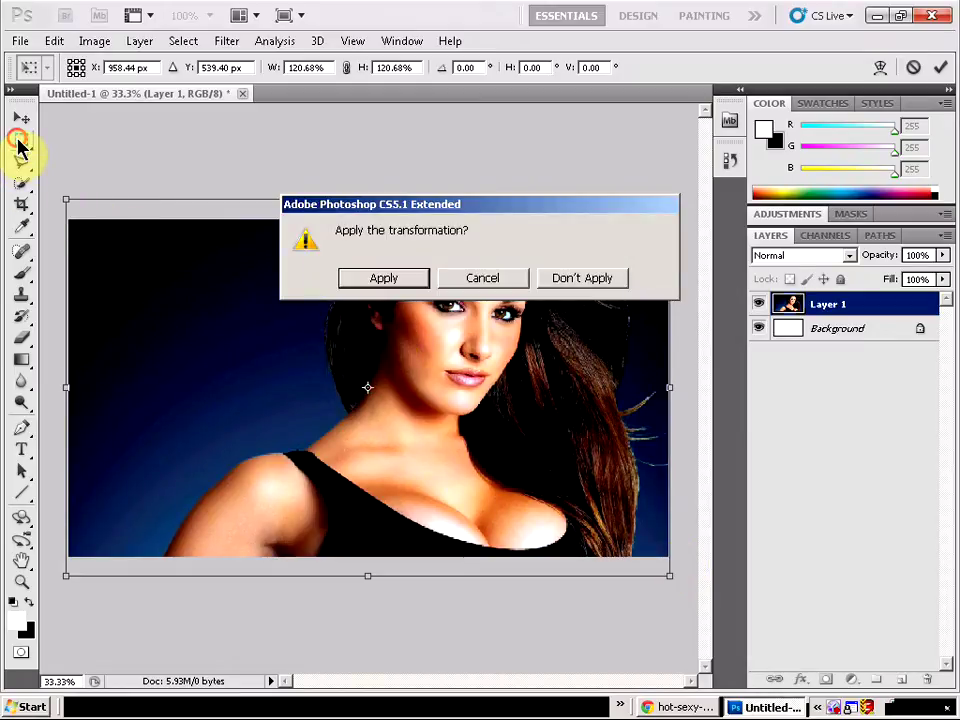
click(384, 280)
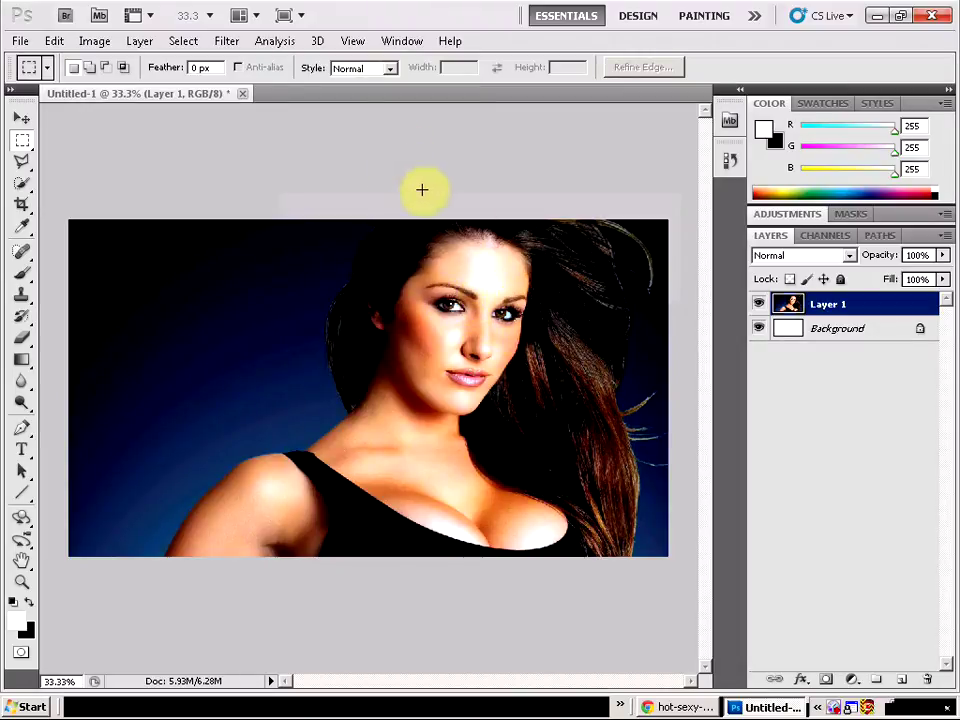
Copy the cracked glass texture from its Chrome tab and paste it above the portrait in Photoshop
key(alt+Tab)
click(358, 12)
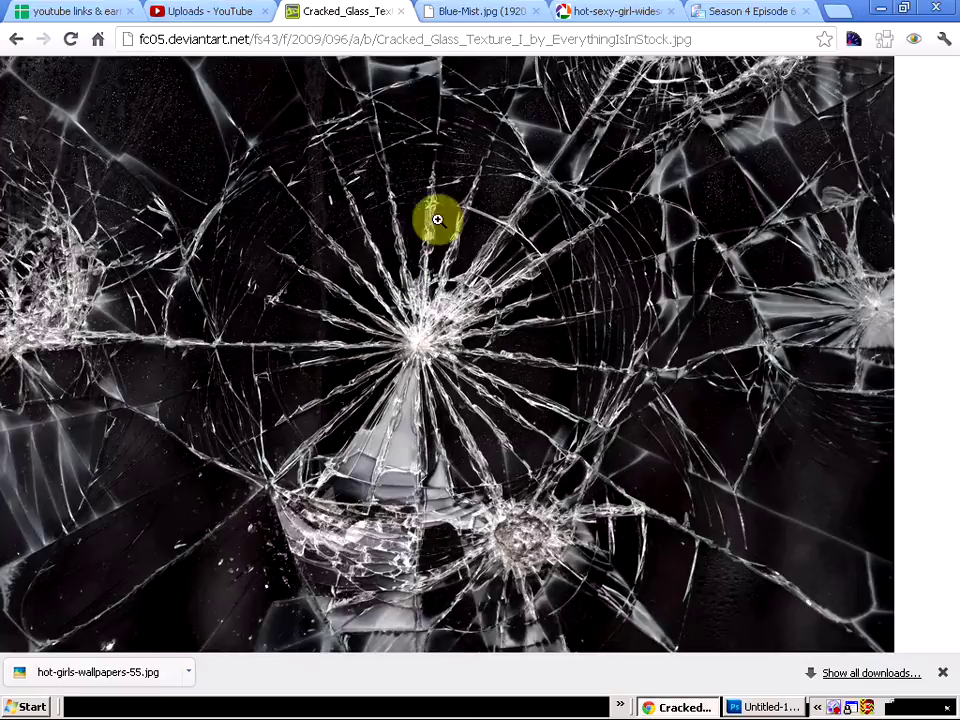
right_click(385, 333)
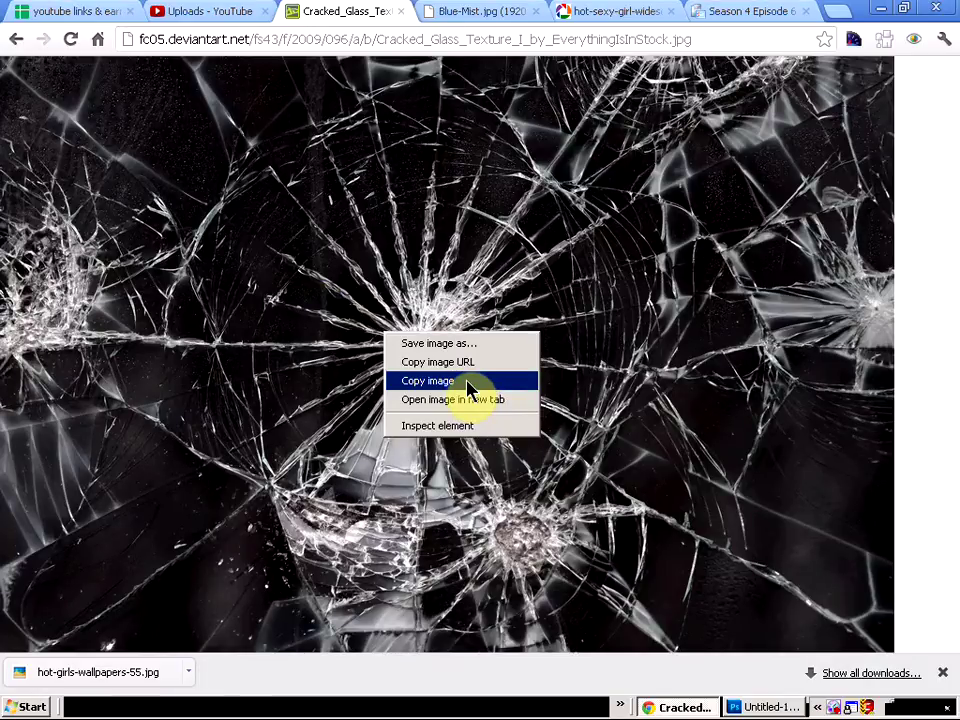
click(468, 384)
key(alt+Tab)
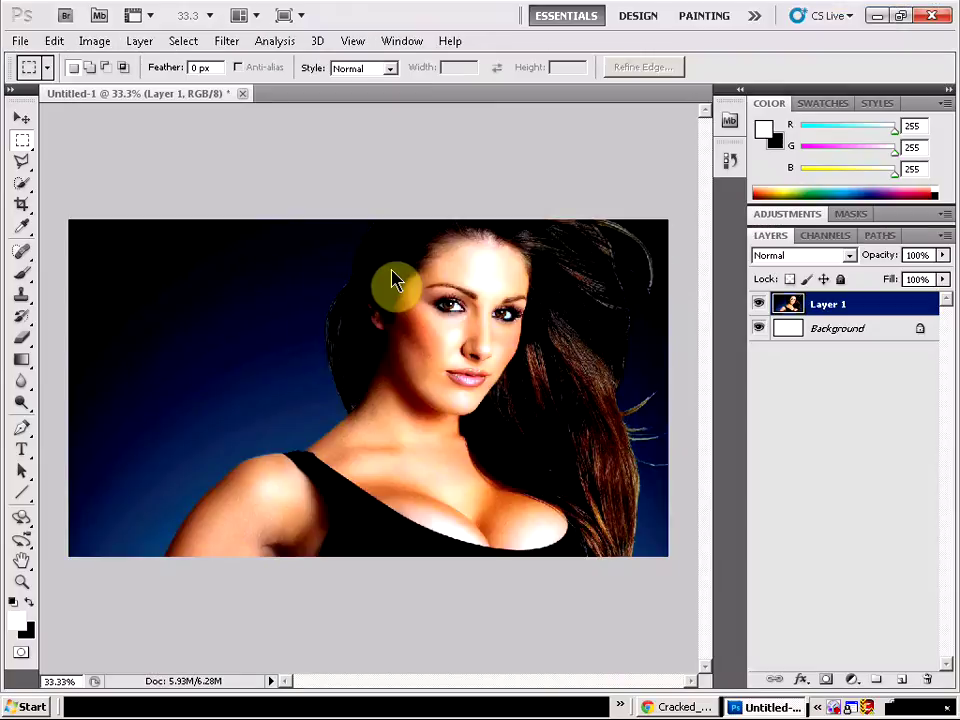
key(ctrl+v)
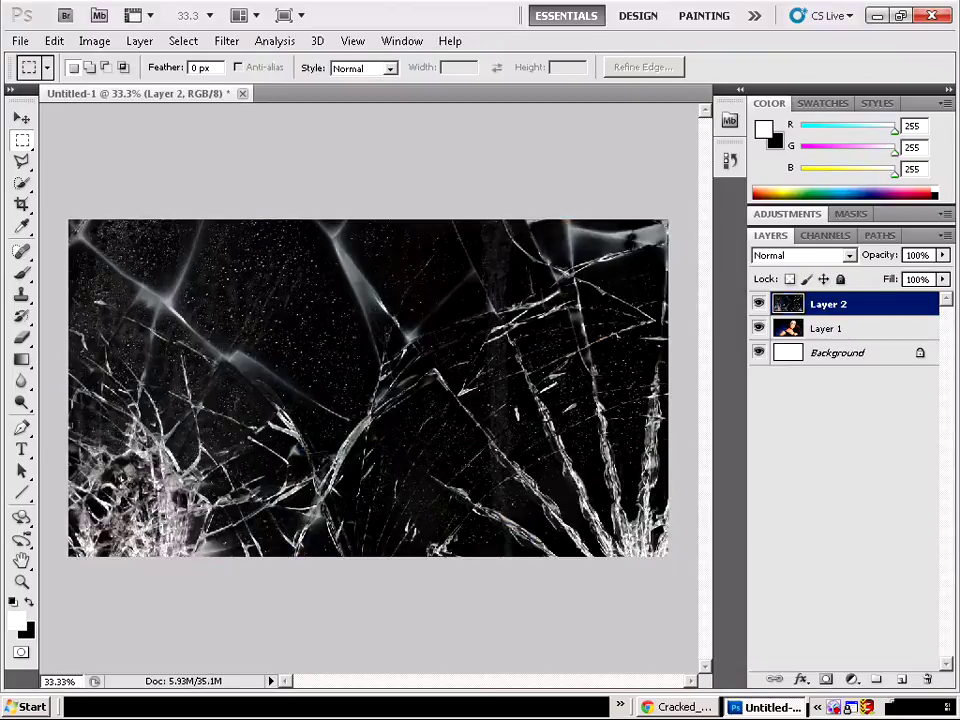
Scale the cracked glass layer down proportionally to about 49% and align it with the canvas width
click(22, 118)
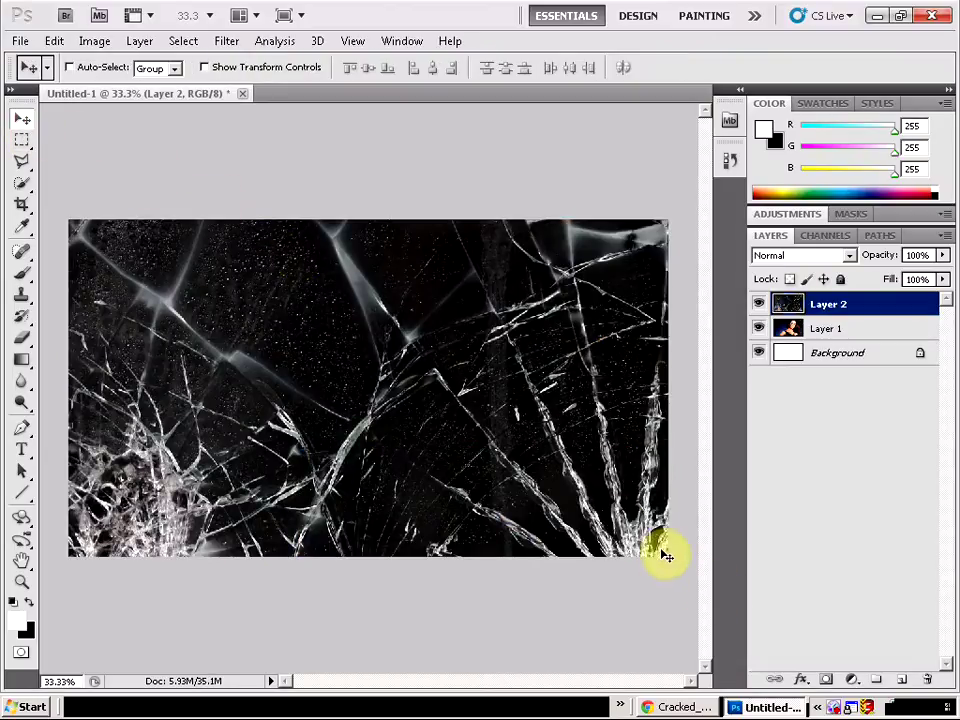
key(ctrl+t)
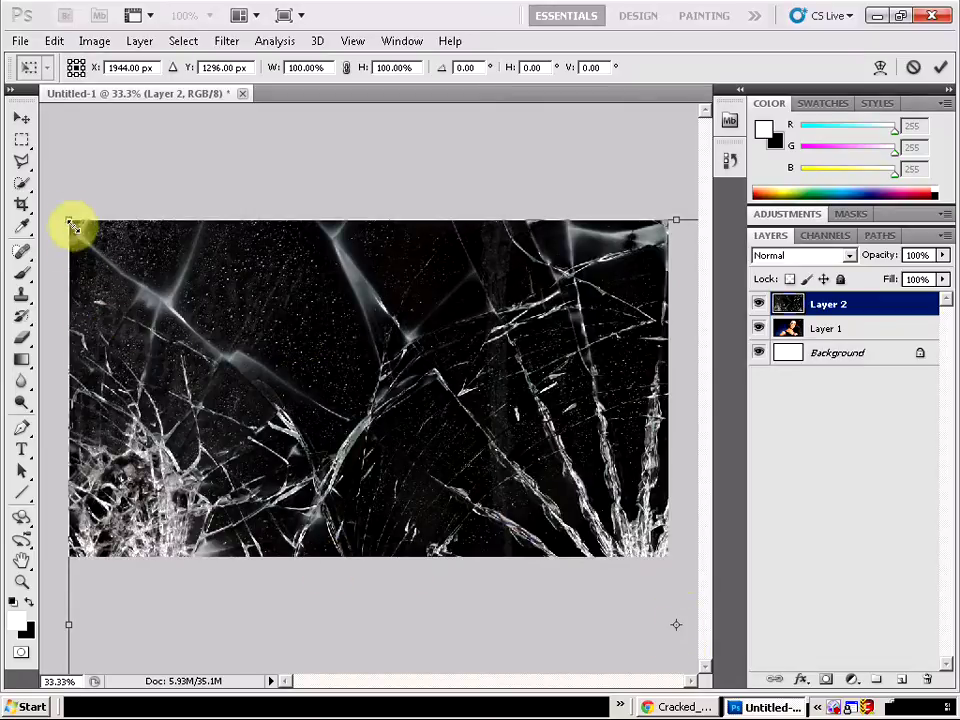
drag(67, 218, 293, 392)
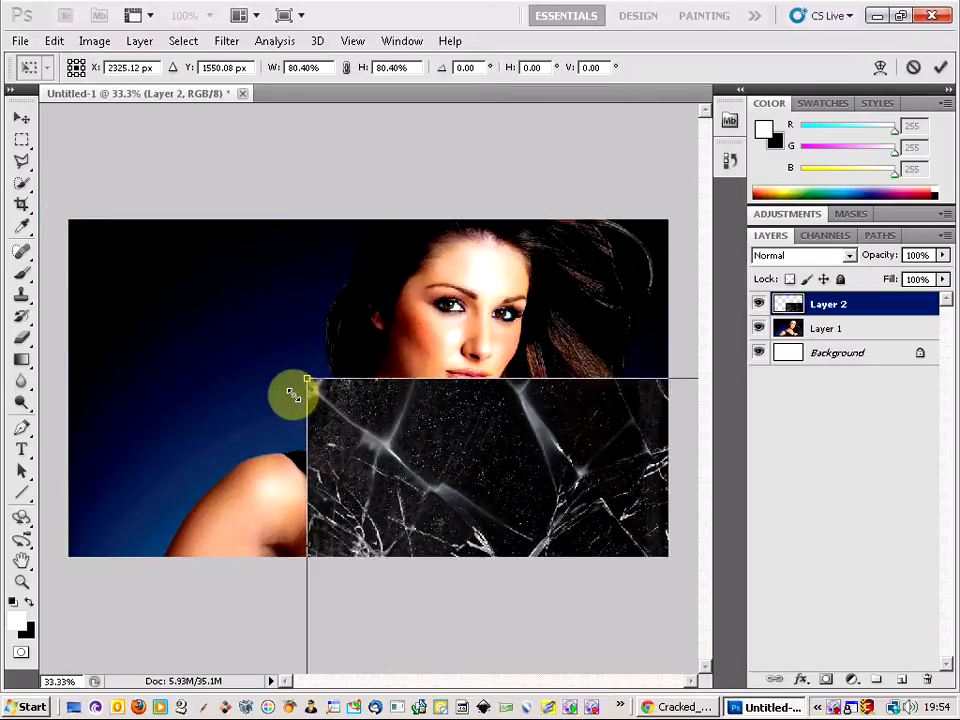
drag(471, 454, 251, 261)
drag(67, 187, 220, 338)
drag(543, 436, 369, 265)
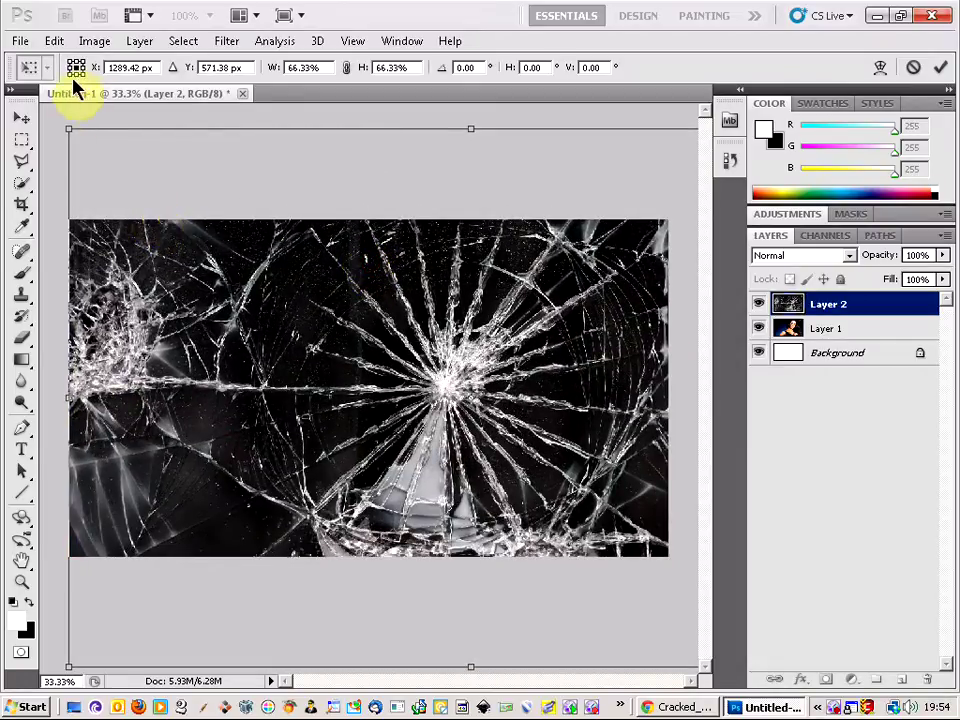
drag(63, 129, 236, 321)
drag(471, 414, 281, 333)
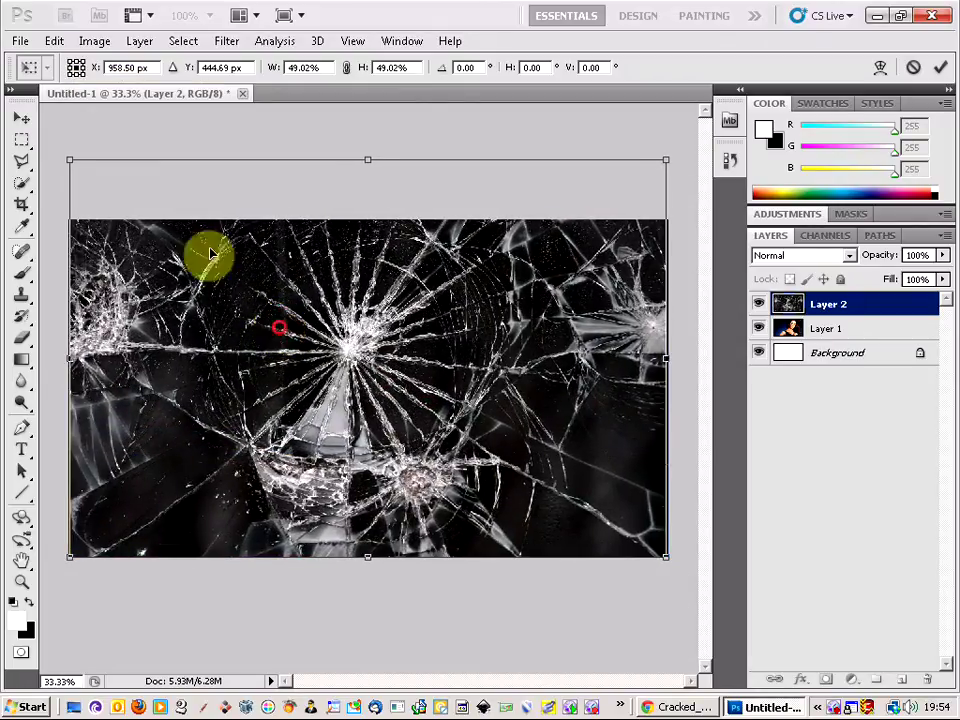
Stretch the cracked glass to about 68% width and 54% height, placing the main impact point over the face
drag(66, 158, 43, 189)
drag(262, 343, 373, 341)
drag(155, 376, 63, 370)
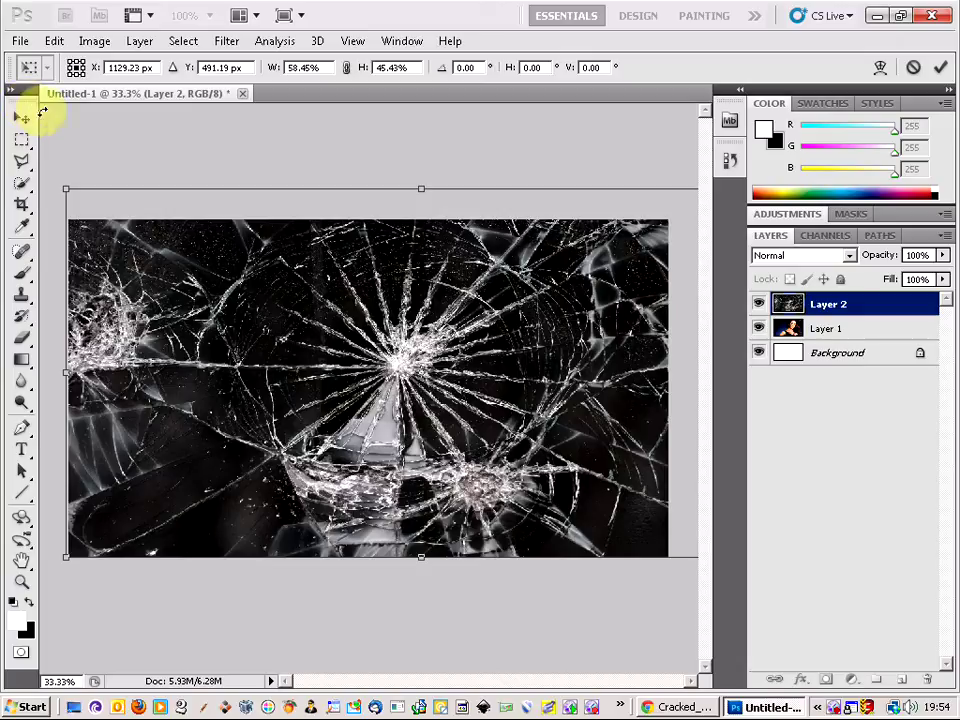
drag(400, 330, 452, 277)
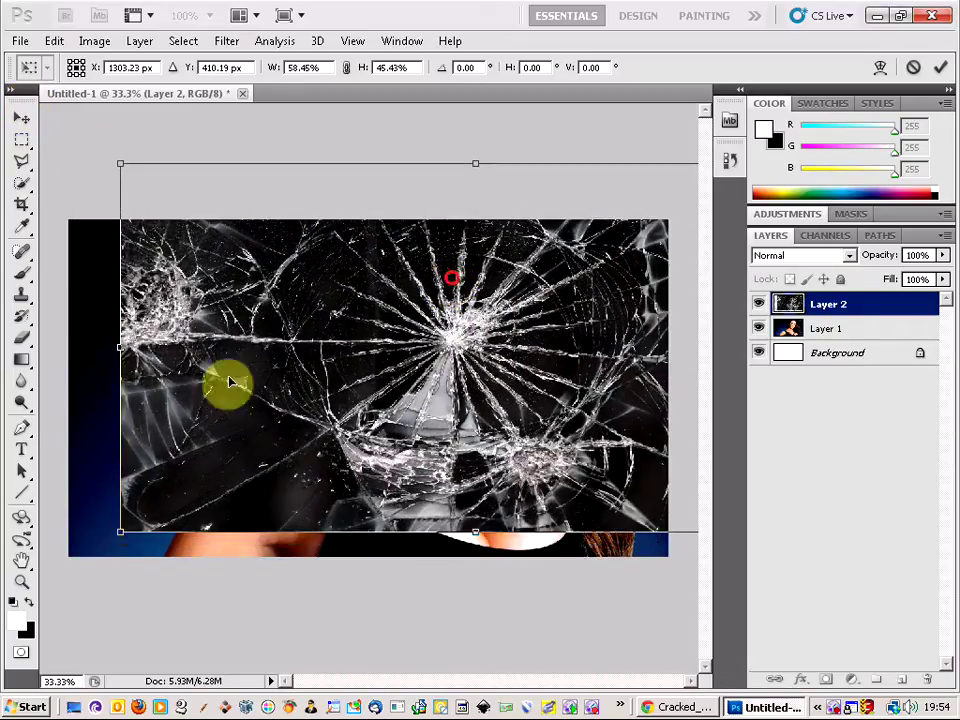
drag(119, 531, 68, 560)
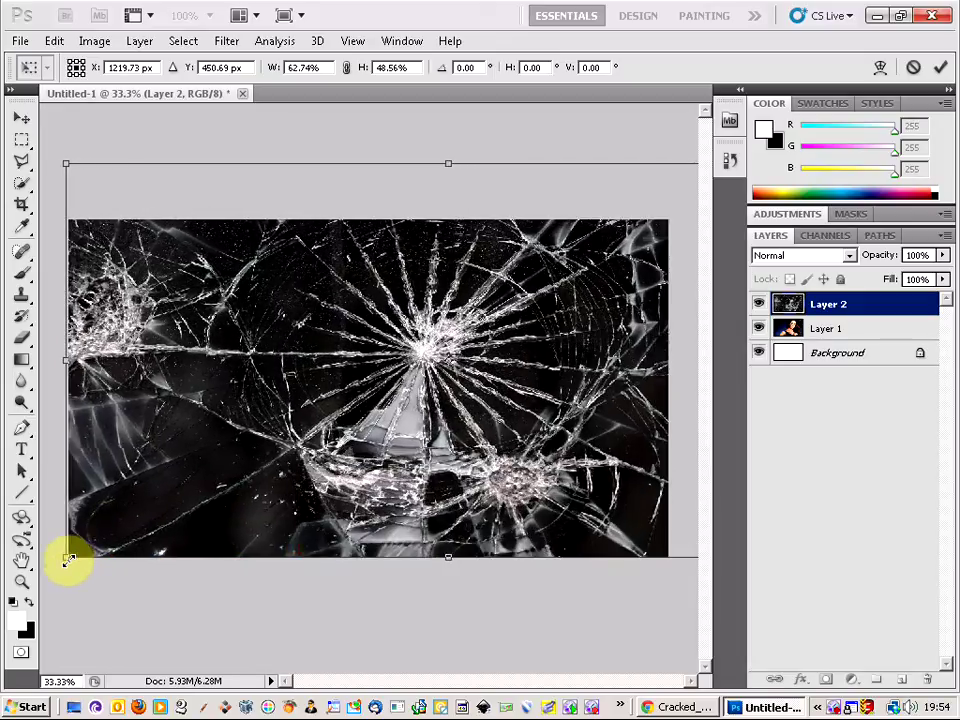
drag(349, 455, 396, 428)
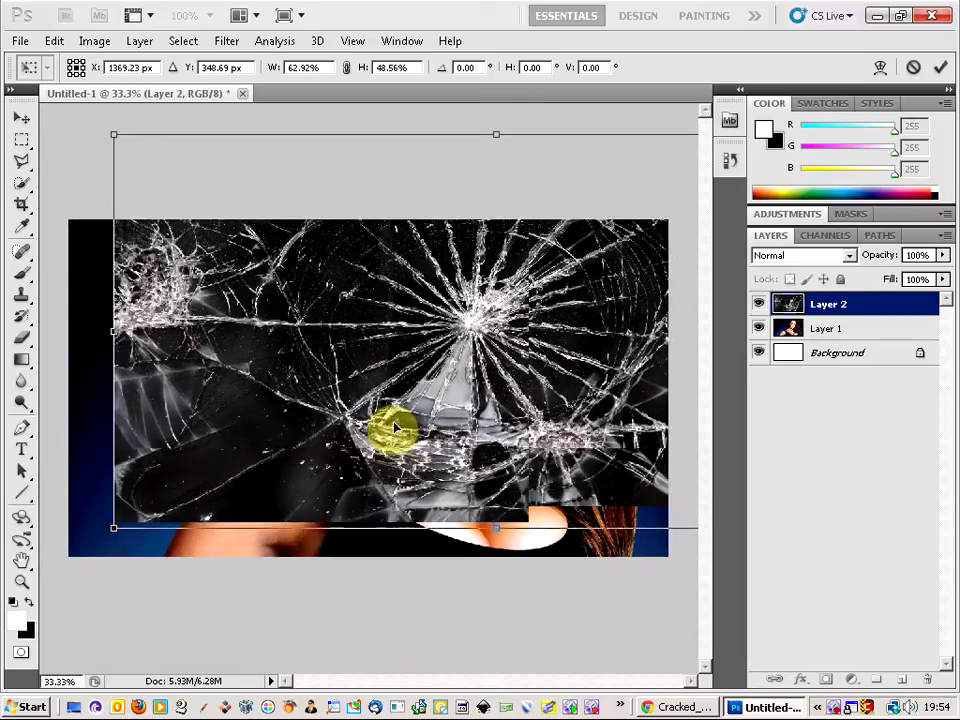
drag(111, 536, 47, 579)
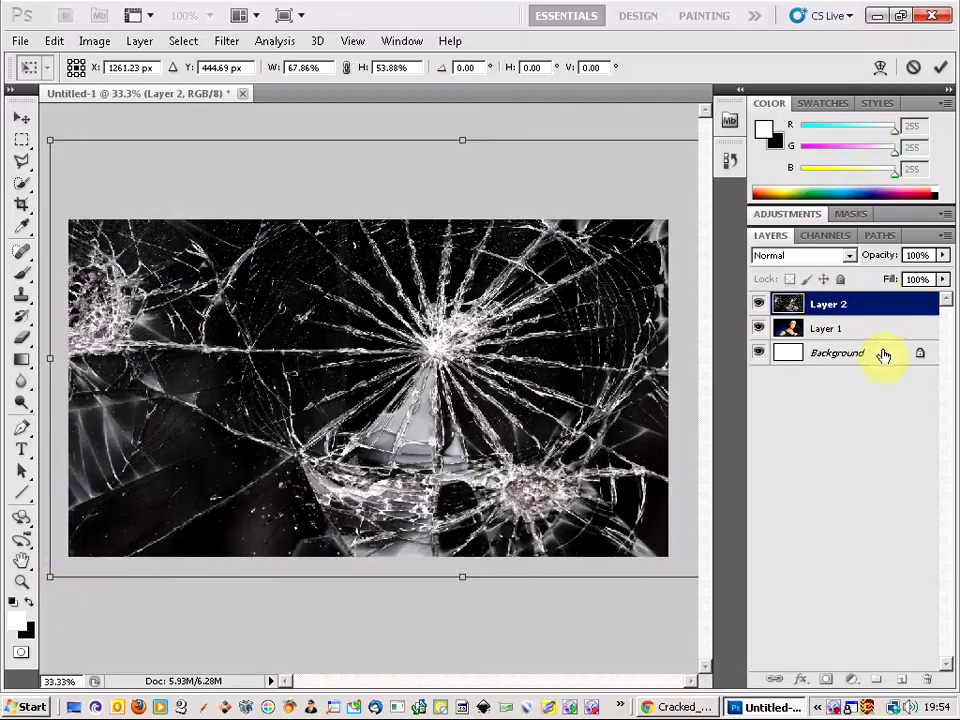
Preview the cracked glass layer at about 48% opacity over the portrait, and restore it to 100%
click(941, 256)
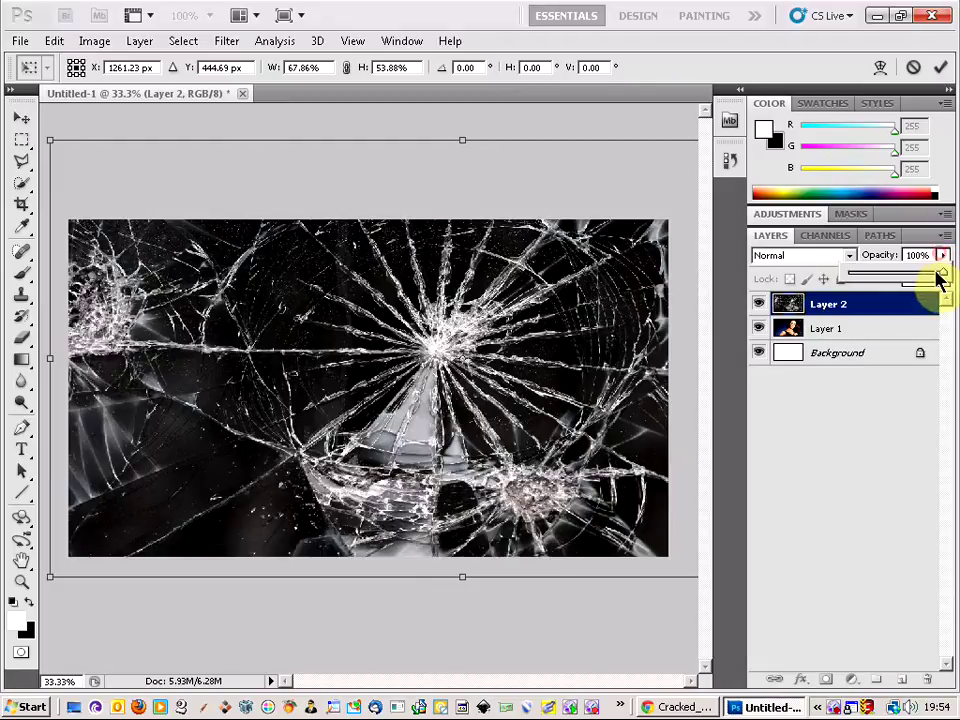
drag(930, 278, 899, 279)
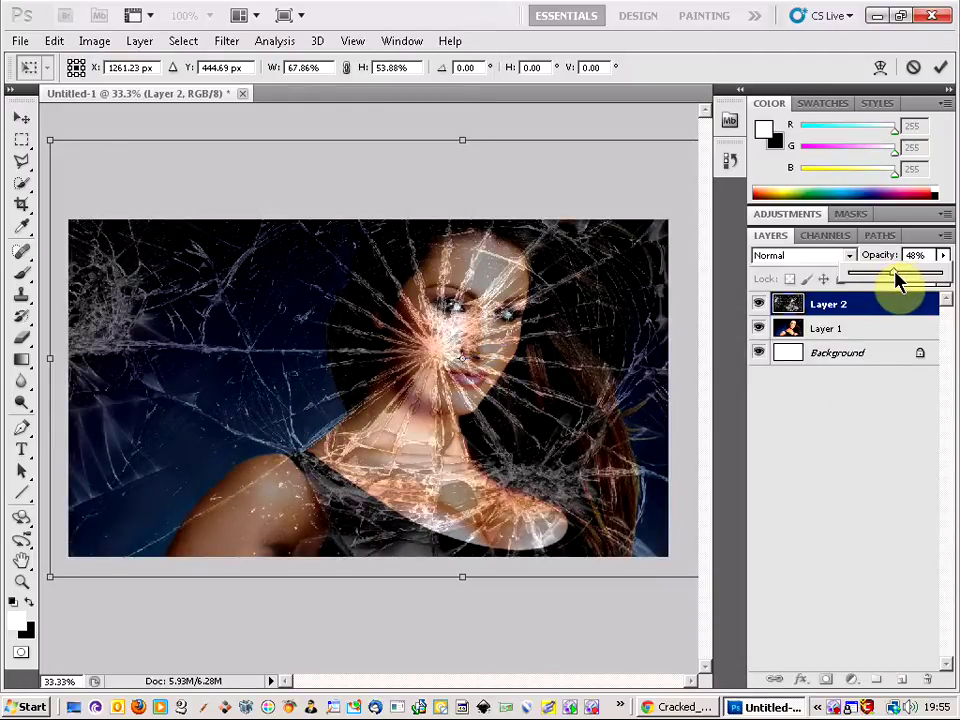
drag(907, 278, 938, 284)
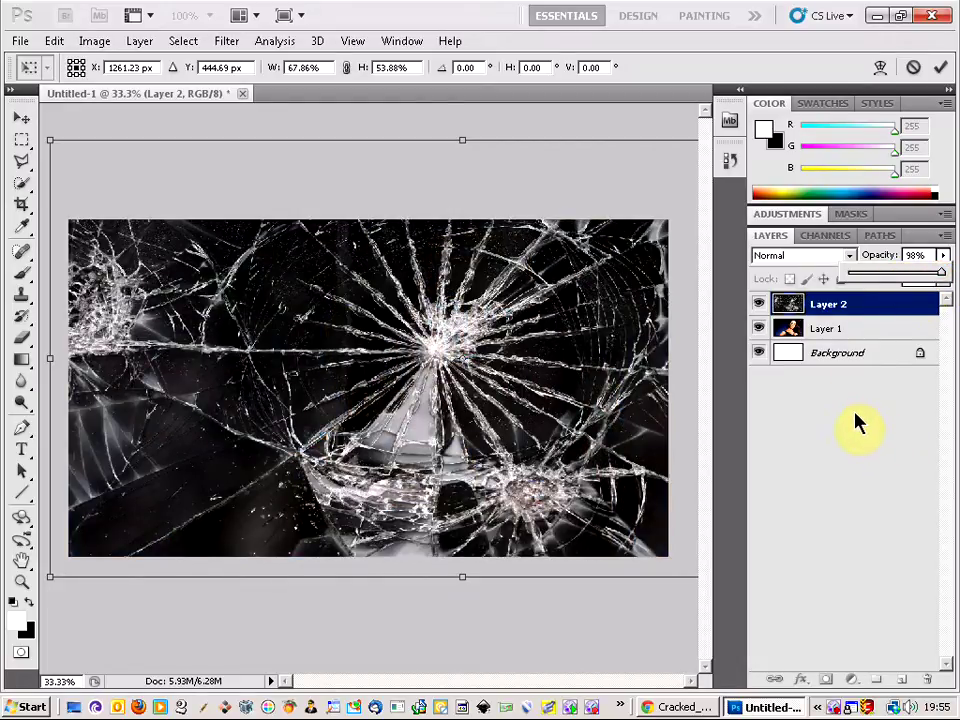
click(946, 256)
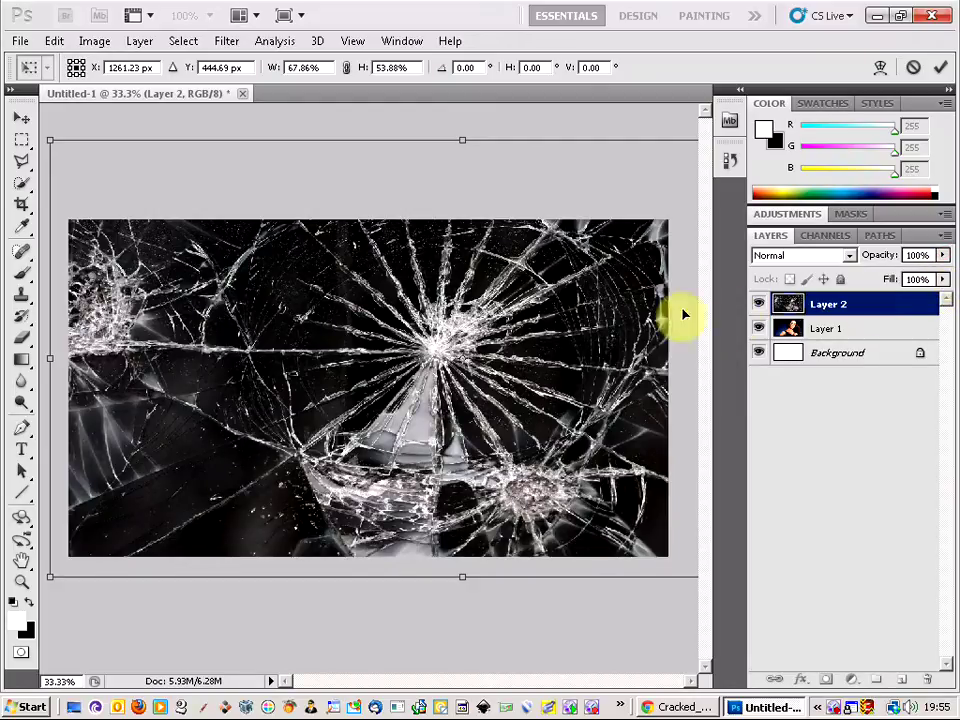
Apply the cracked glass transformation and set the layer's blend mode to Screen
click(24, 140)
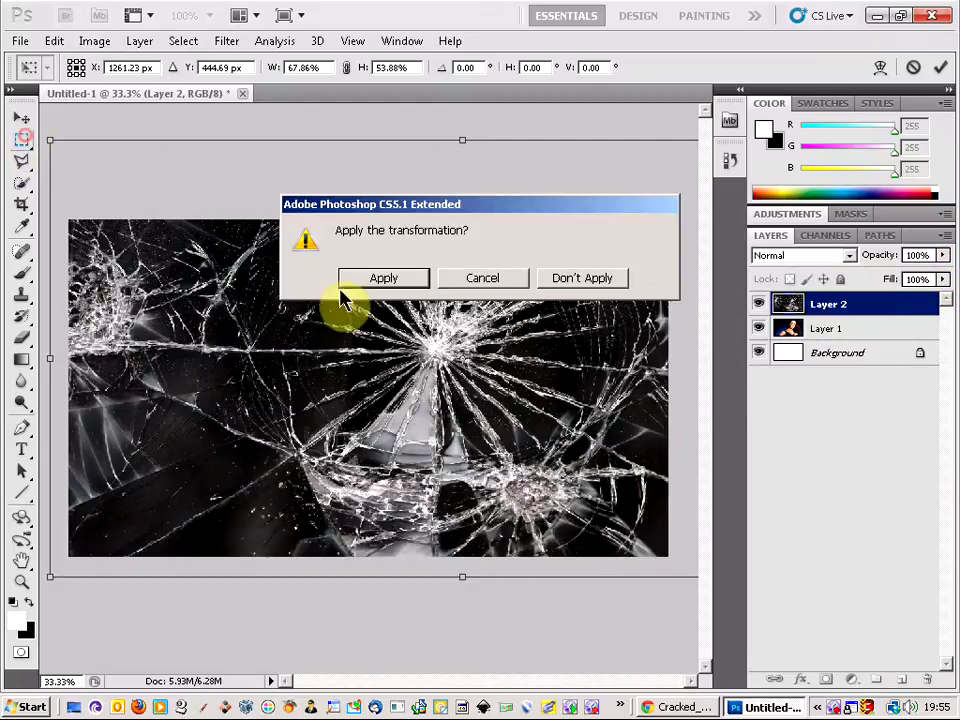
click(405, 284)
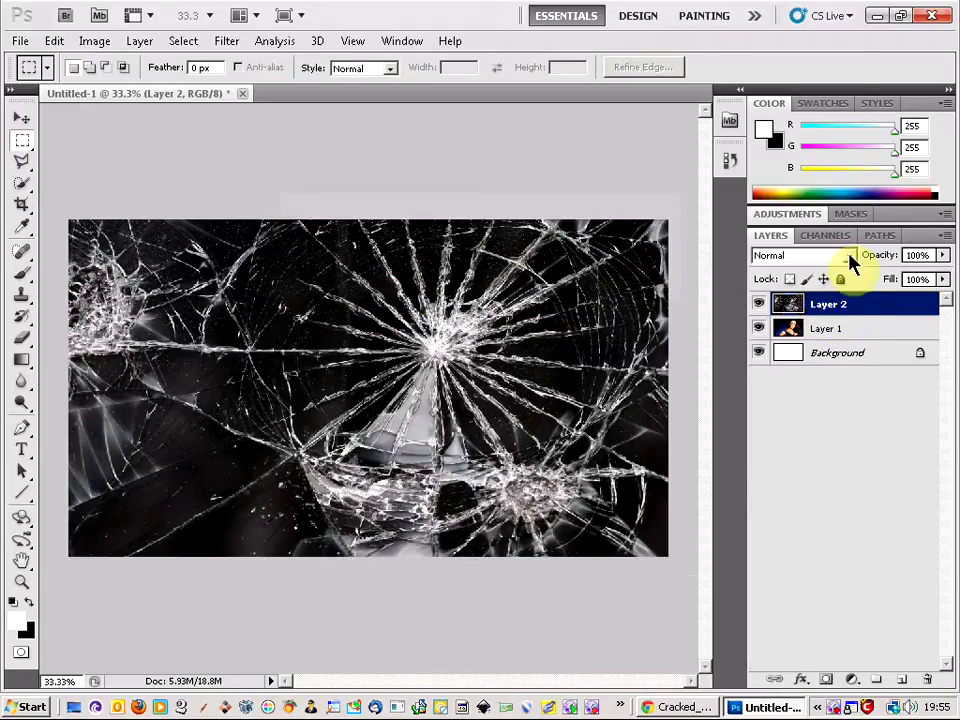
click(851, 261)
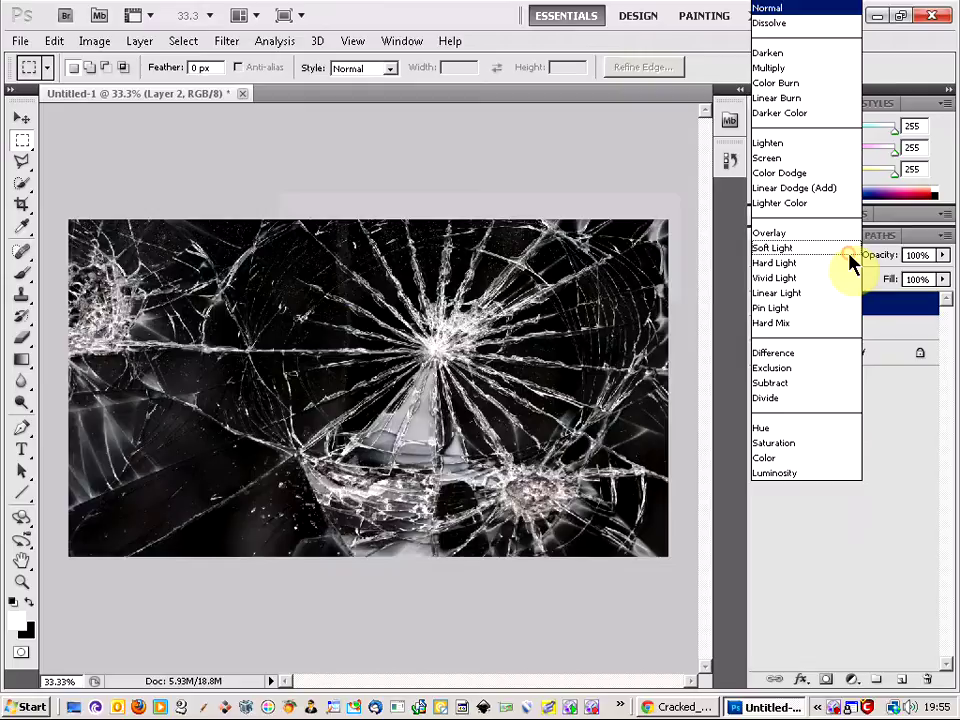
click(826, 158)
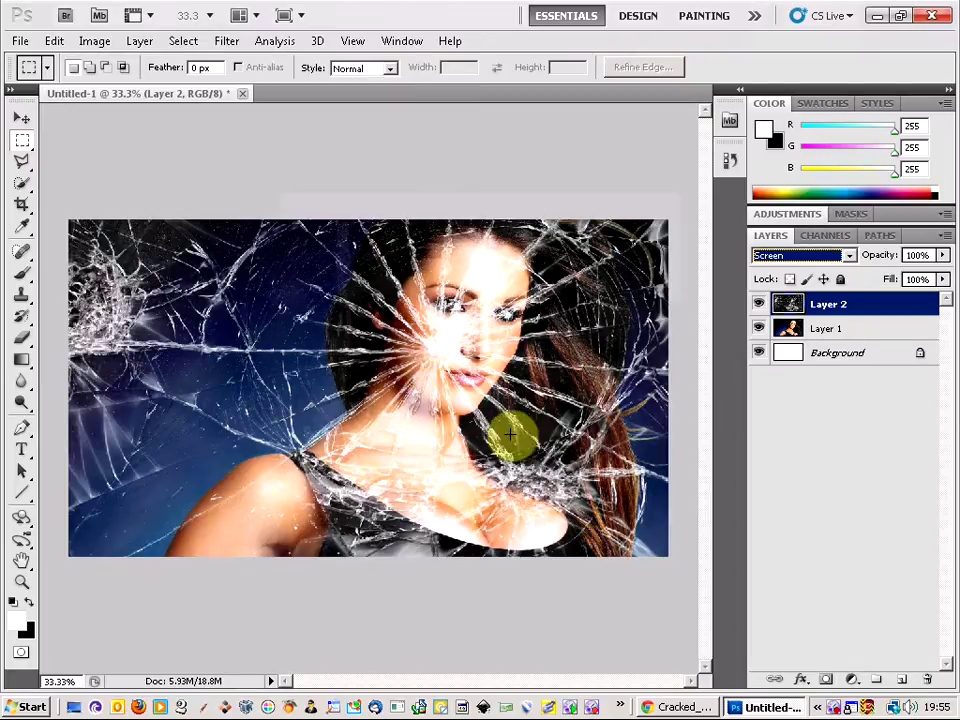
Hide and show the cracked glass layer to compare the portrait with and without it
click(759, 303)
click(759, 303)
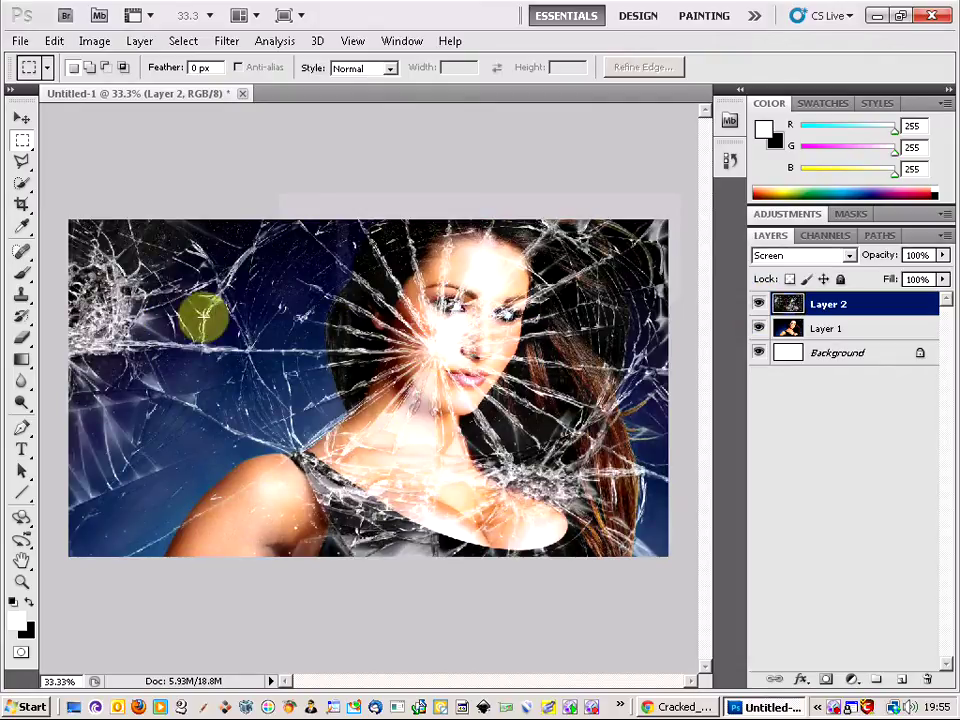
Rename the portrait layer, Layer 1, as girl
click(860, 330)
right_click(858, 330)
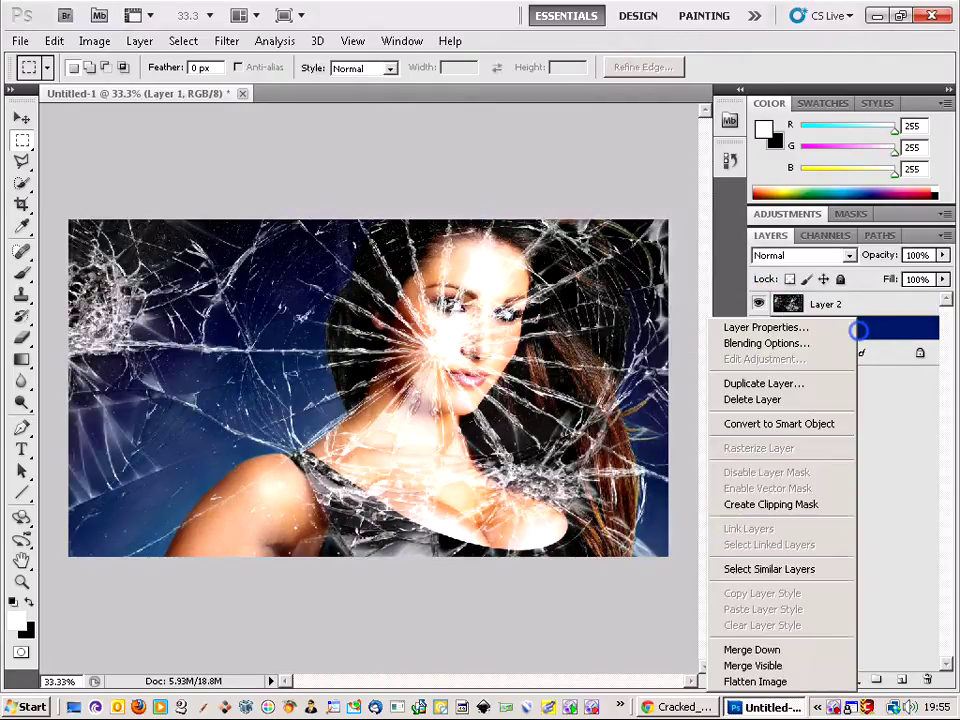
click(826, 329)
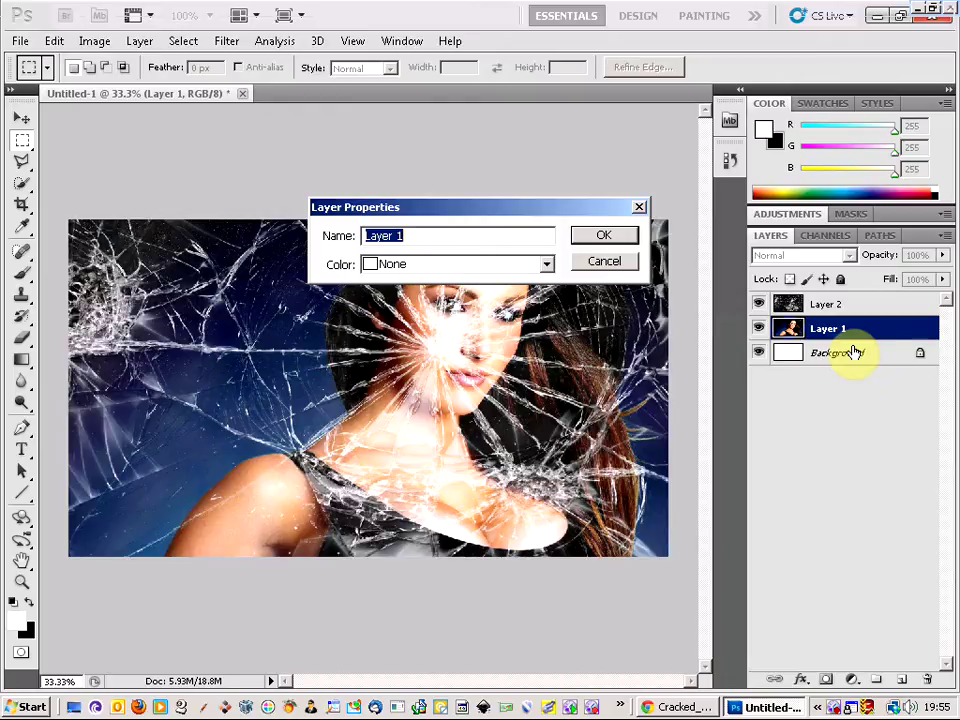
text(girl)
key(Return)
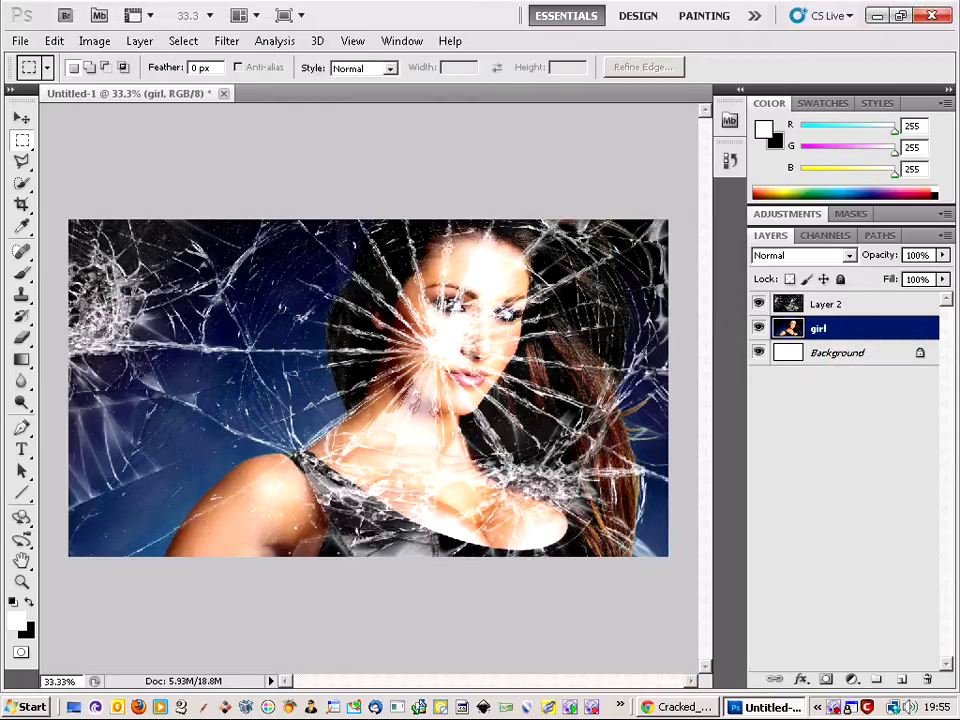
Rename the cracked glass layer, Layer 2, as glass
click(851, 305)
right_click(850, 305)
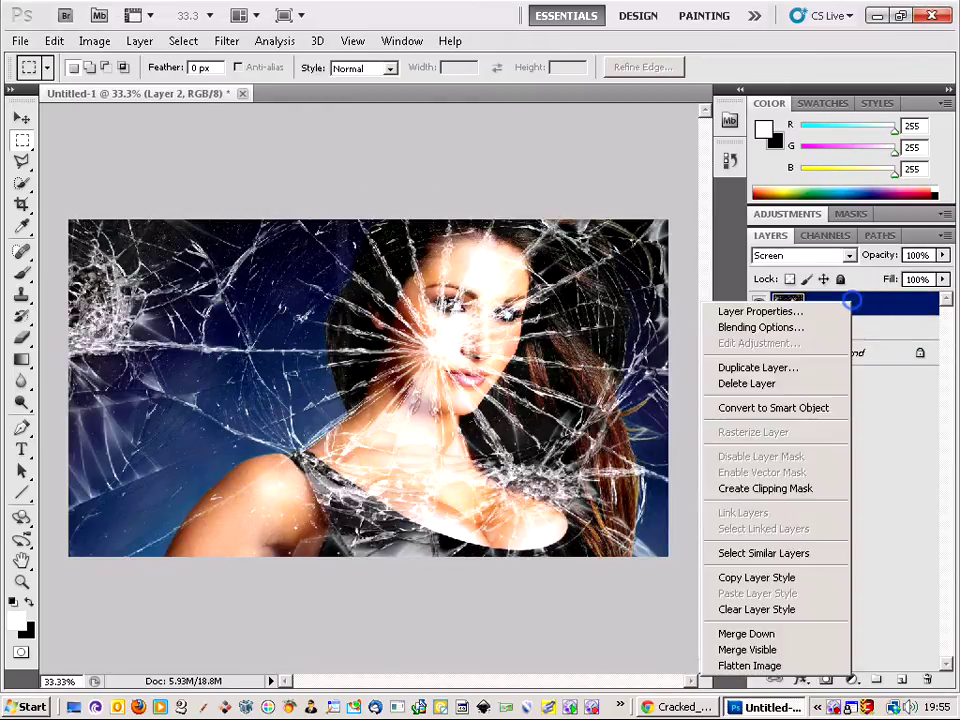
click(831, 310)
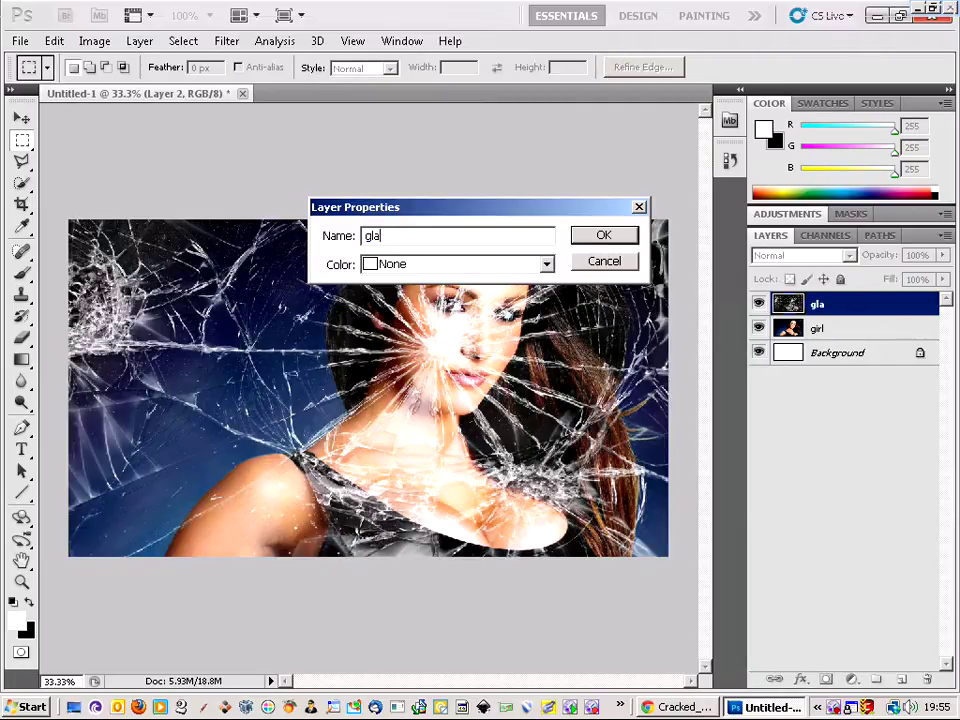
key(Return)
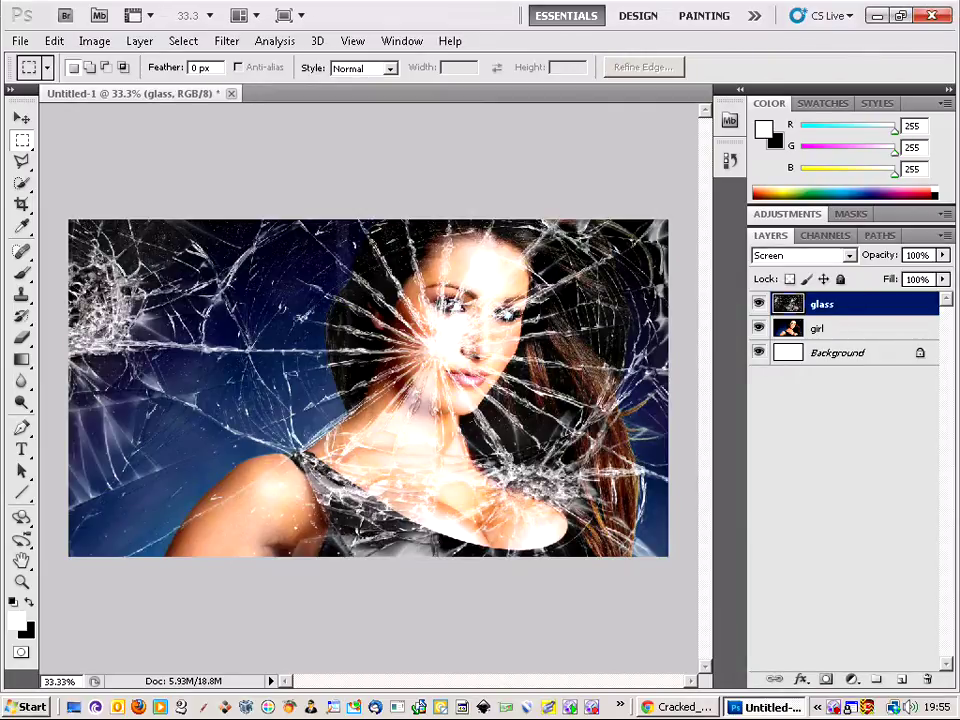
Delete the locked Background layer from the document, confirming the deletion
click(840, 352)
click(932, 683)
click(370, 278)
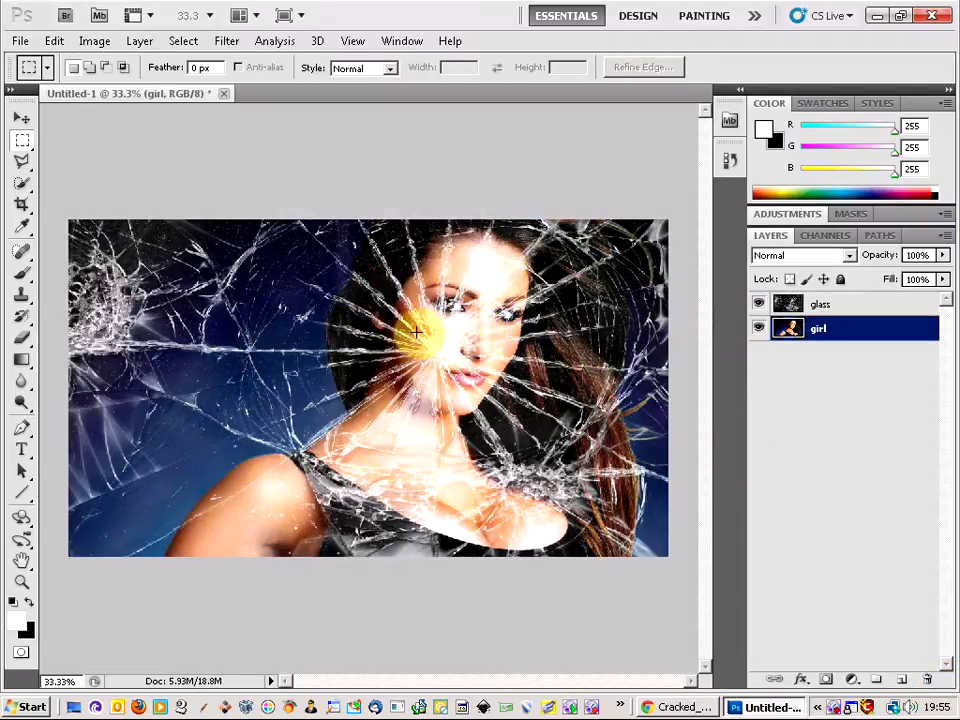
Outline the face with a closed, jagged Polygonal Lasso selection running from the forehead around the ear, chin and far cheek, crossing the crack lines
scroll(450, 311, up, 2)
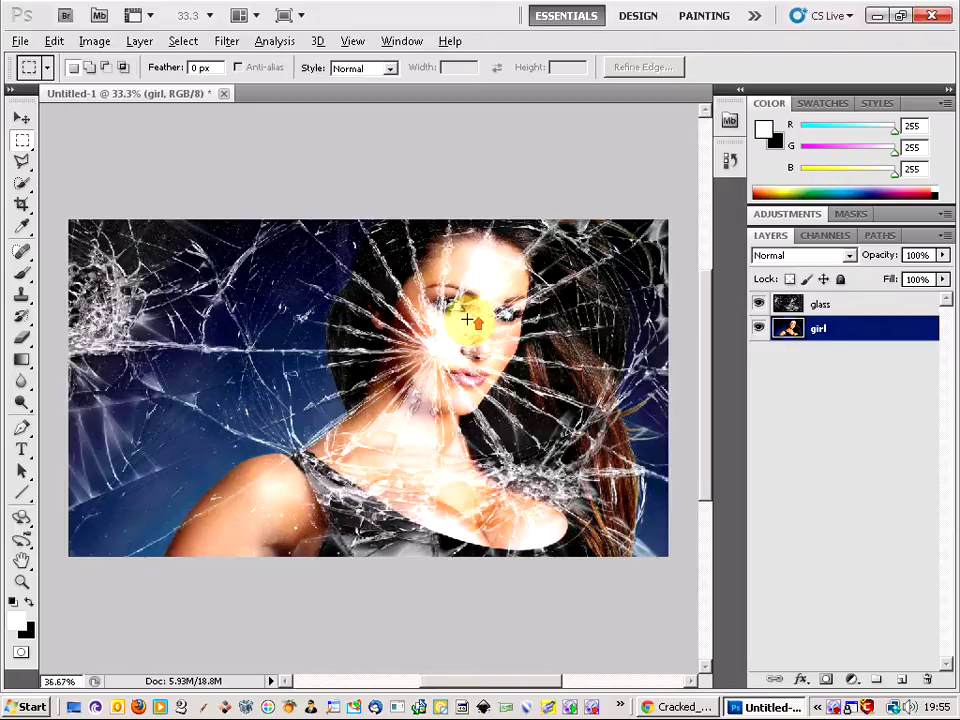
scroll(466, 319, up, 4)
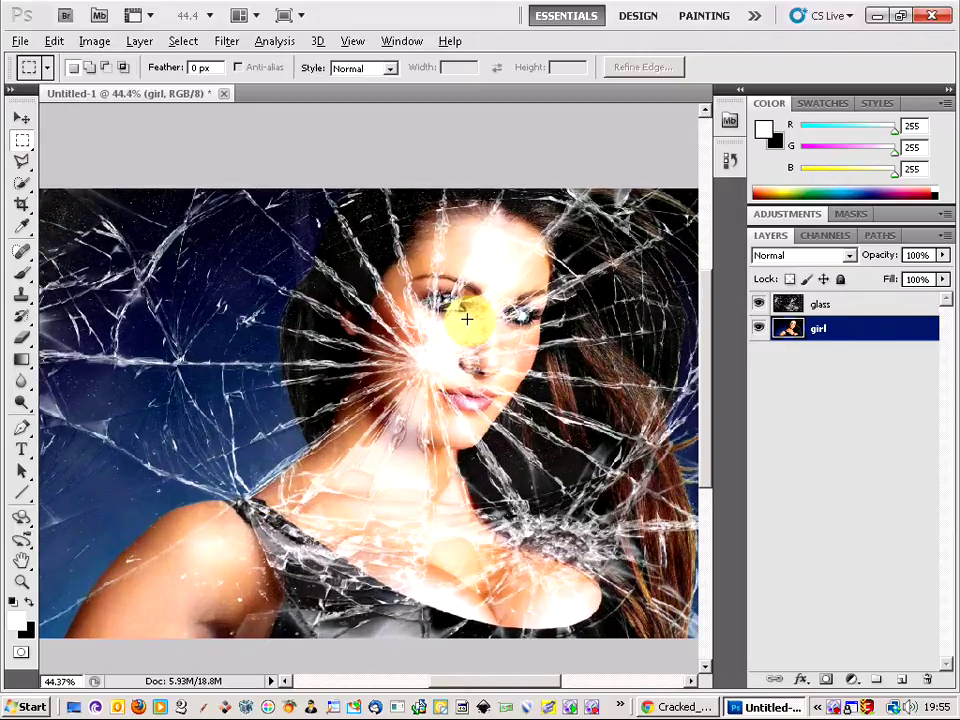
scroll(466, 319, up, 3)
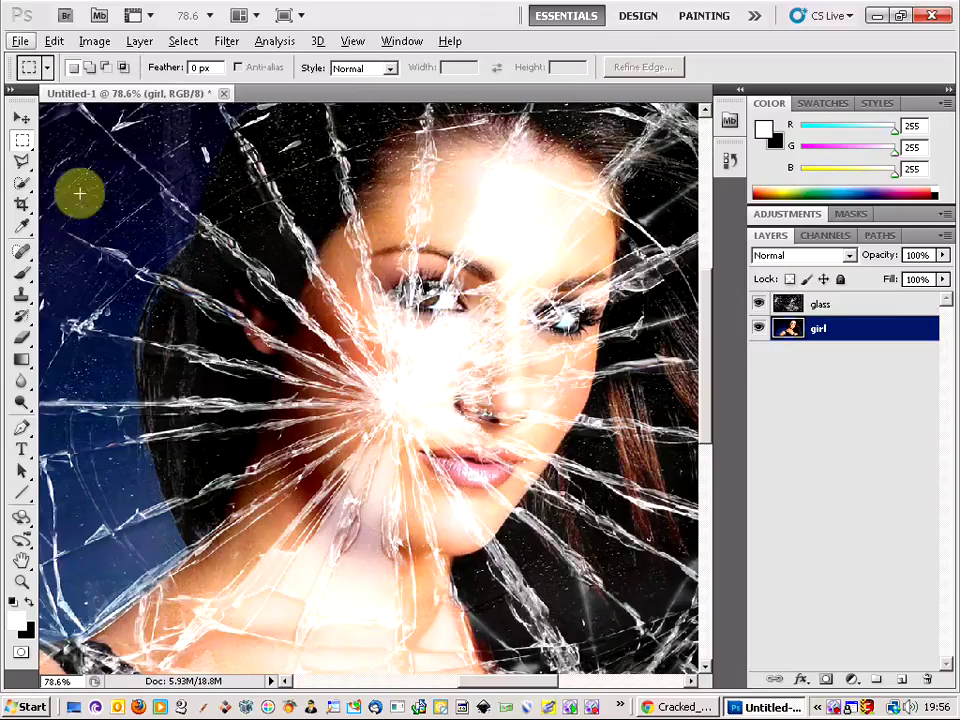
click(23, 170)
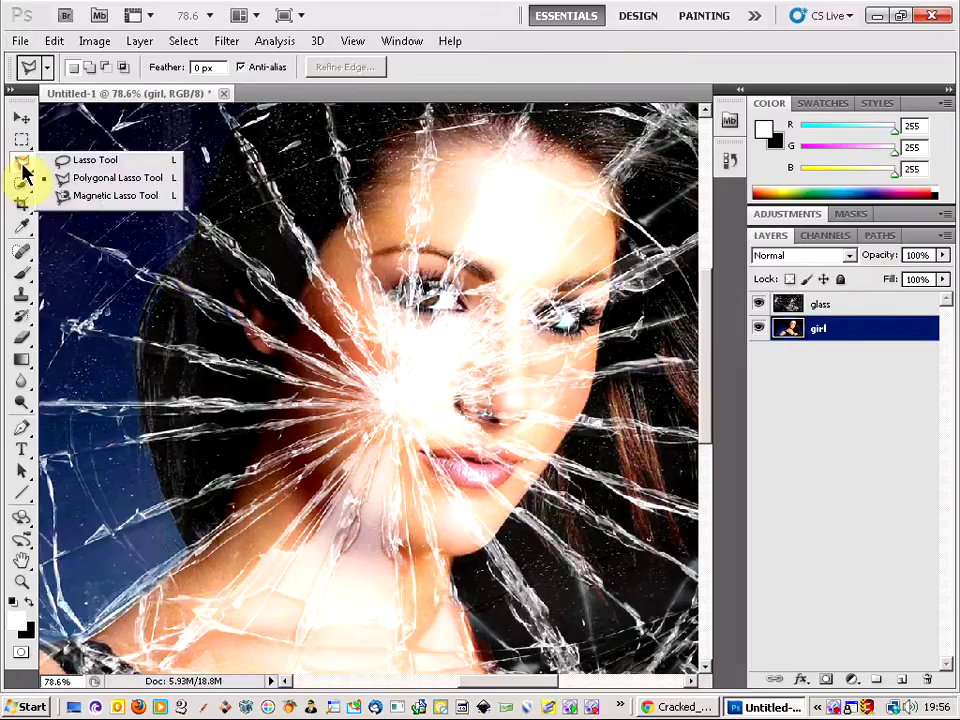
click(110, 178)
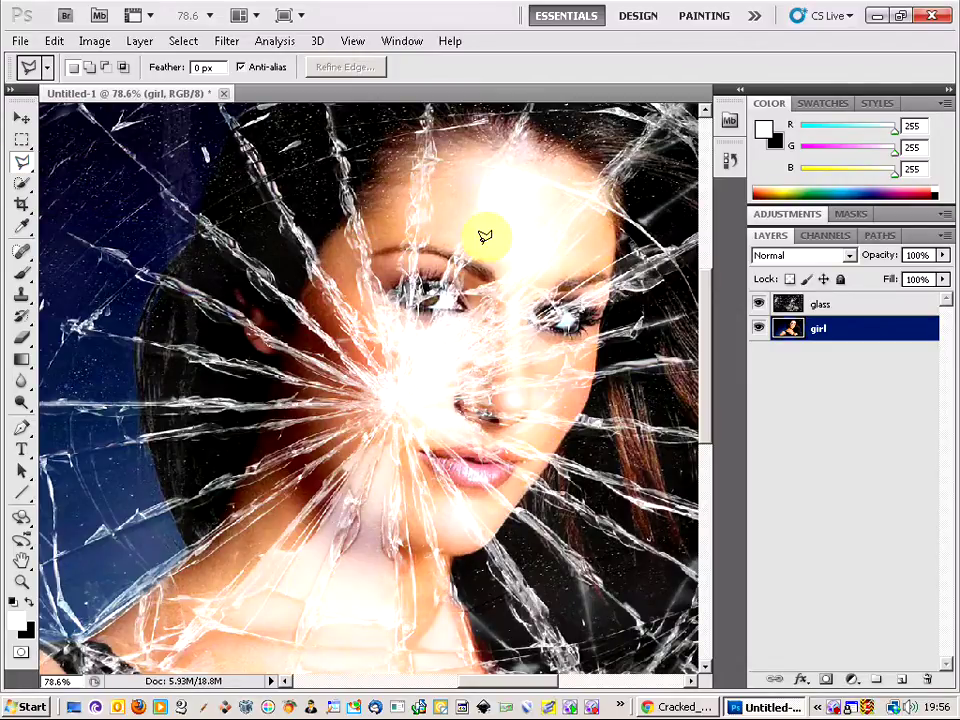
drag(495, 692, 516, 690)
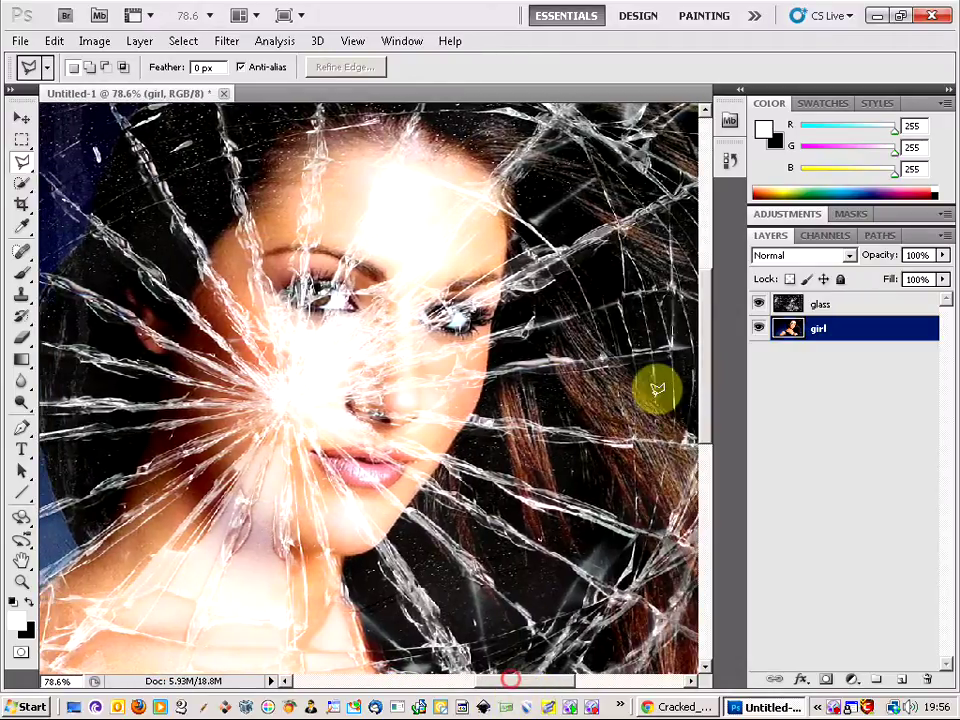
drag(705, 405, 705, 396)
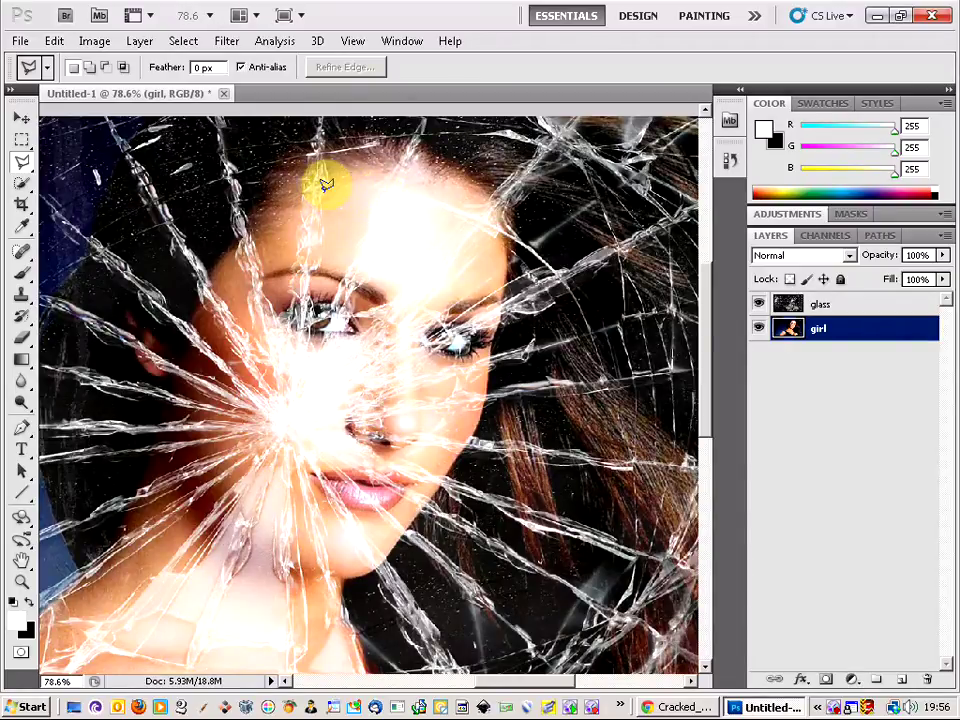
click(377, 201)
click(315, 185)
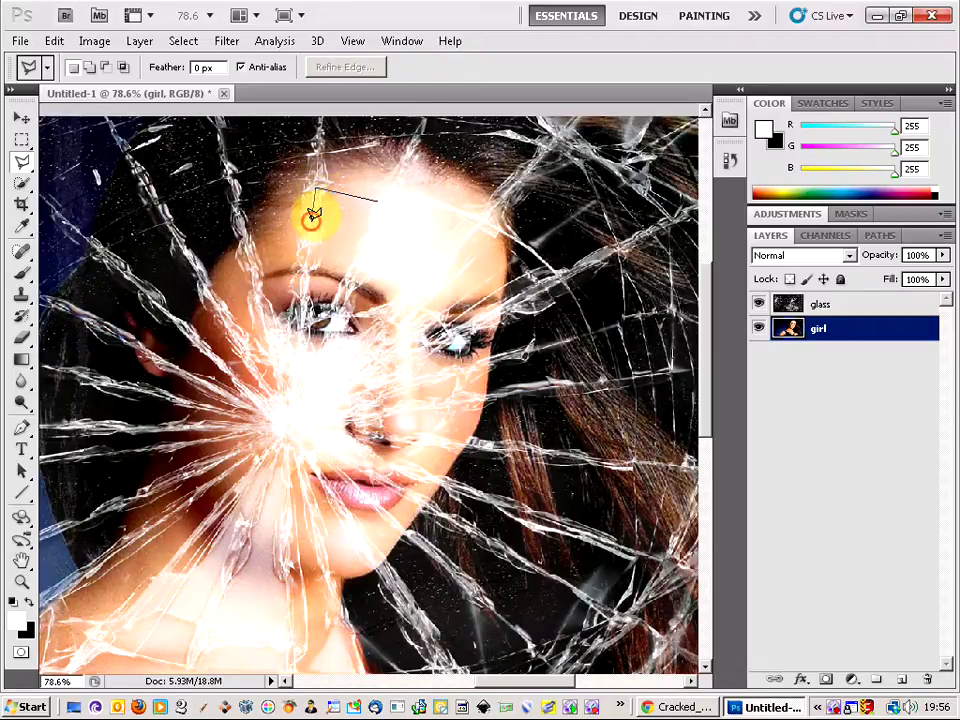
click(243, 222)
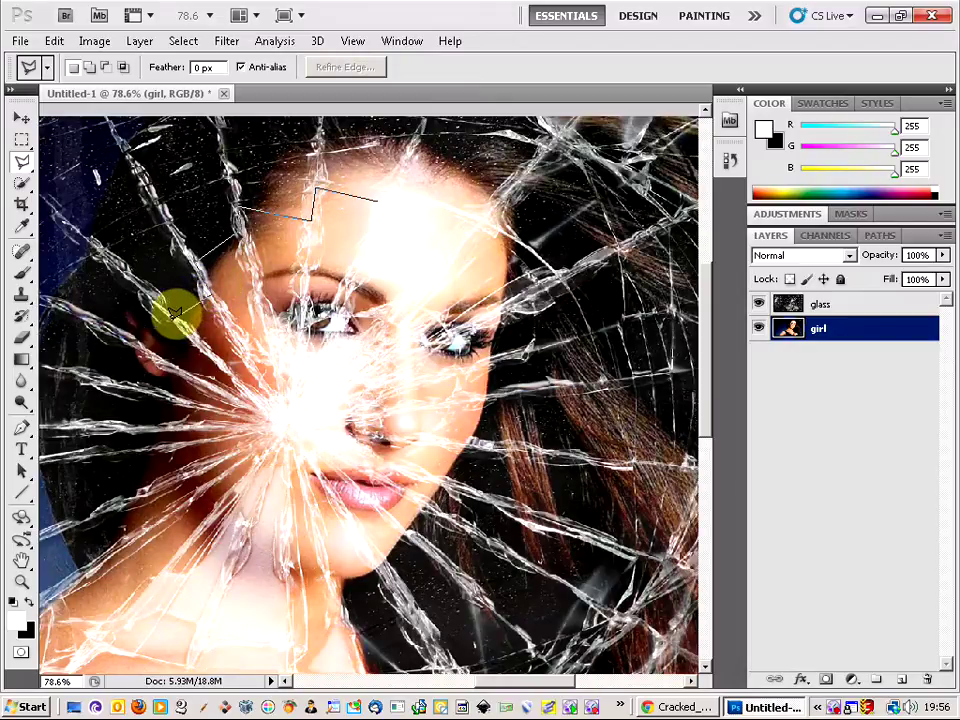
click(170, 307)
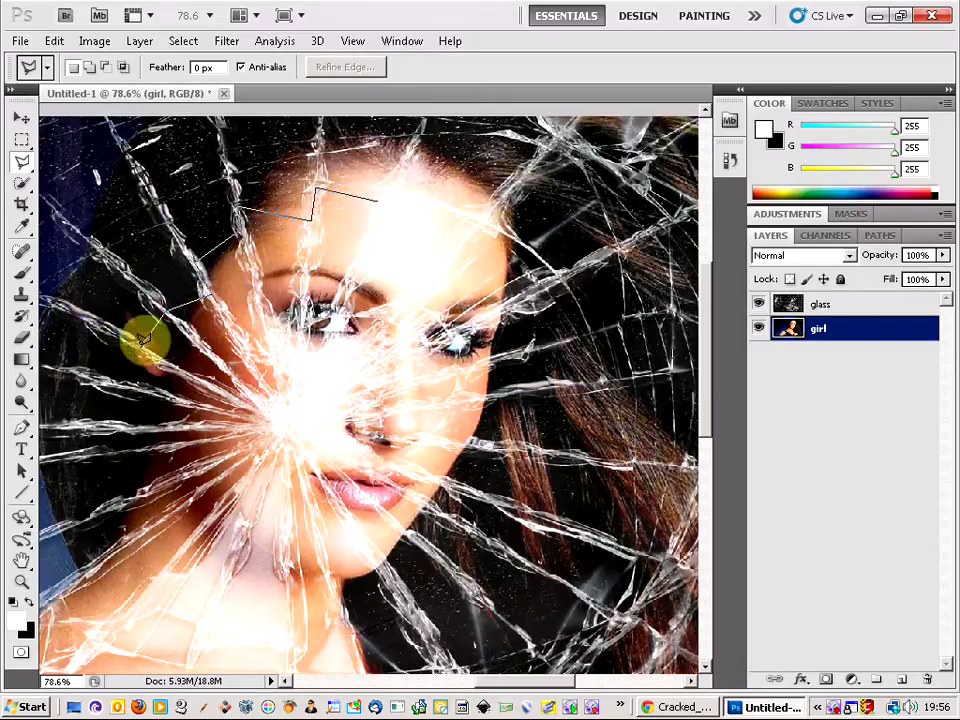
click(130, 332)
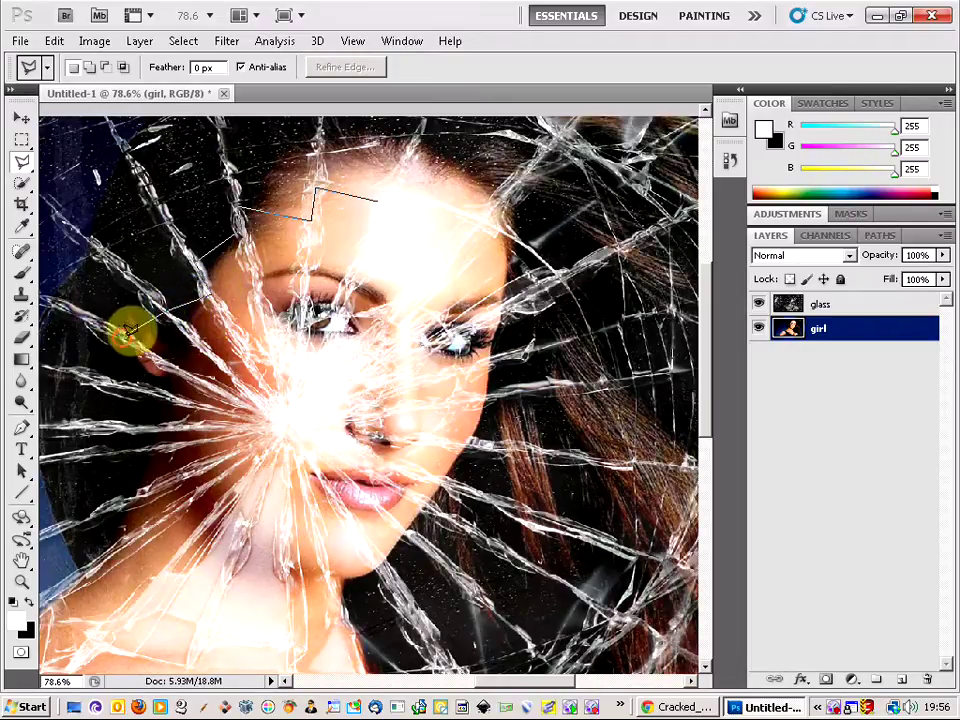
click(155, 350)
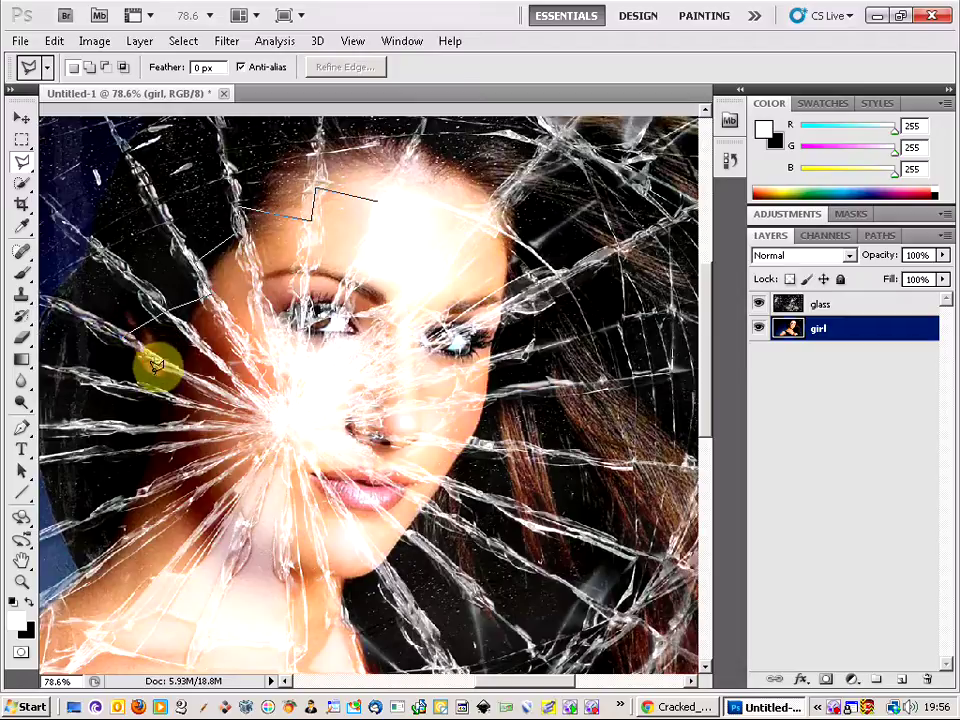
click(160, 422)
click(248, 550)
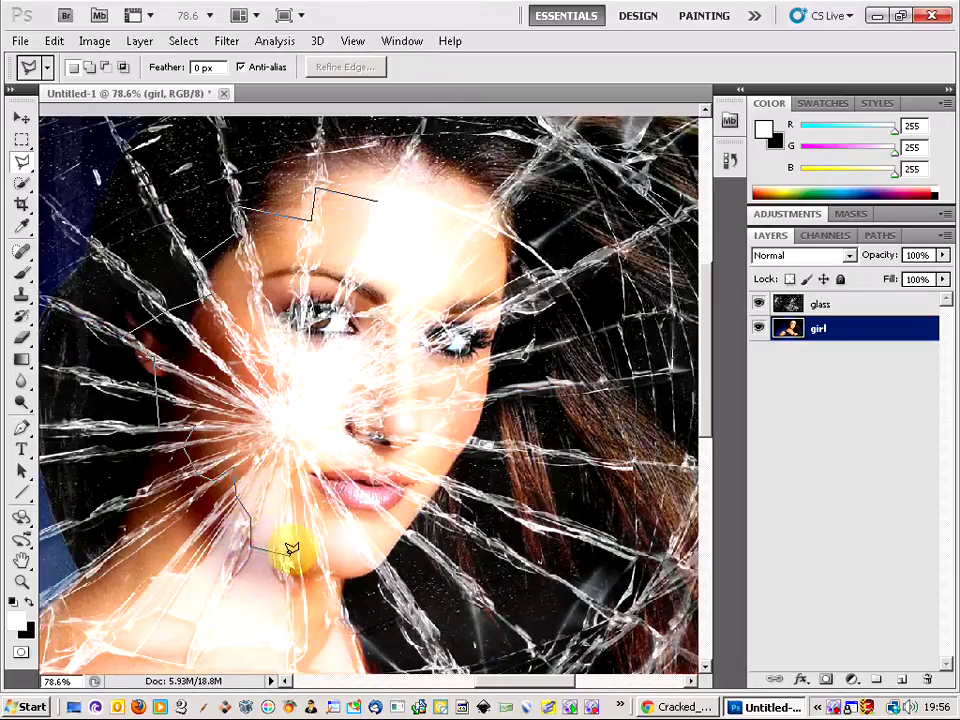
click(300, 566)
click(331, 589)
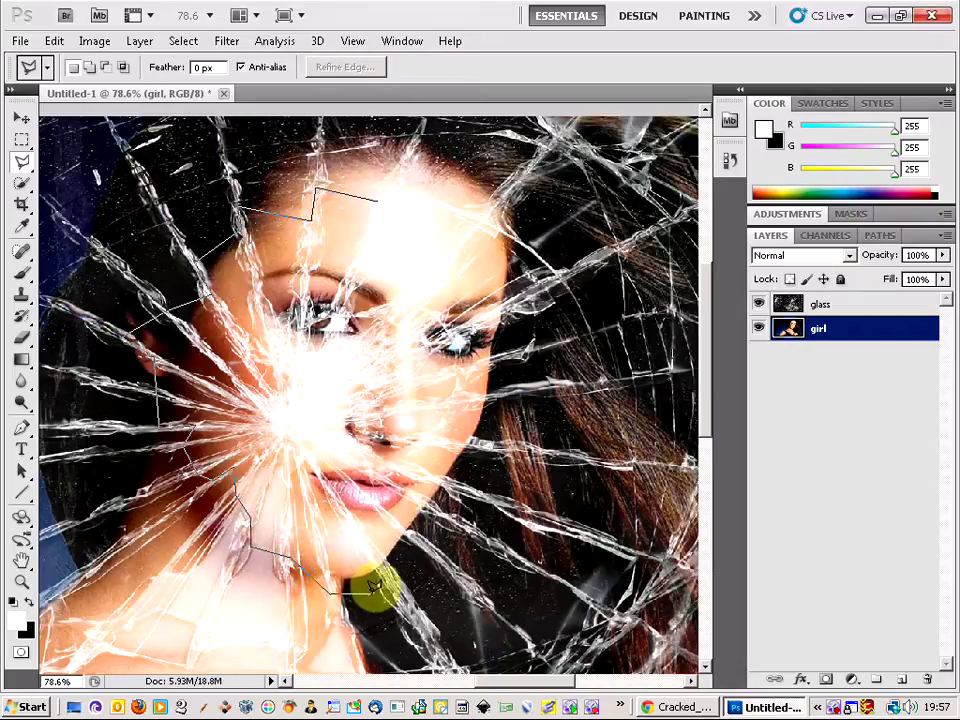
click(450, 562)
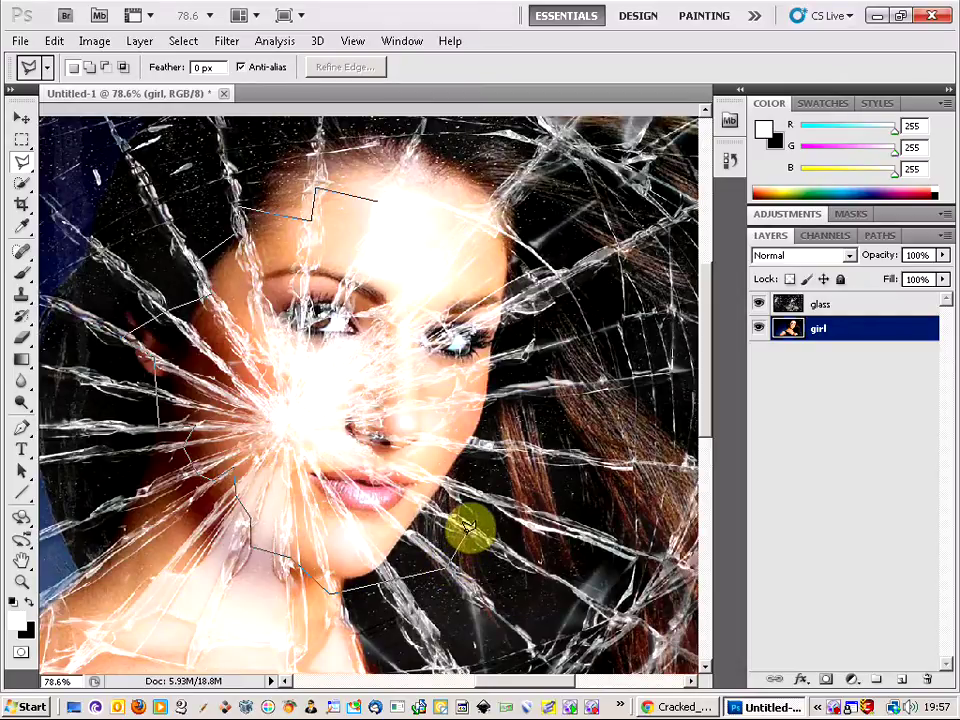
click(487, 444)
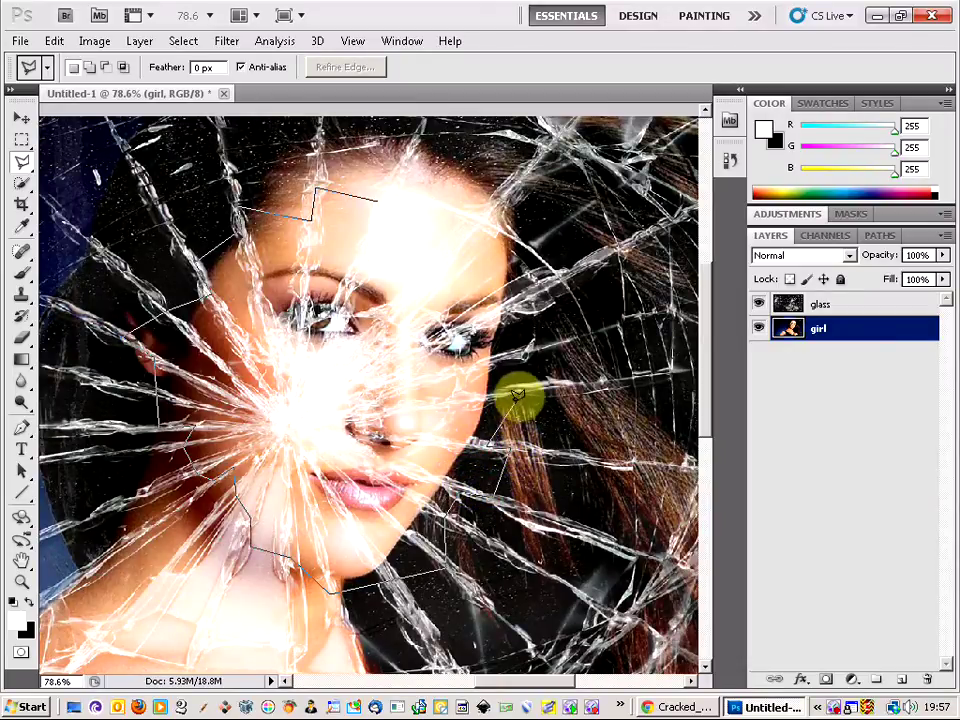
click(522, 381)
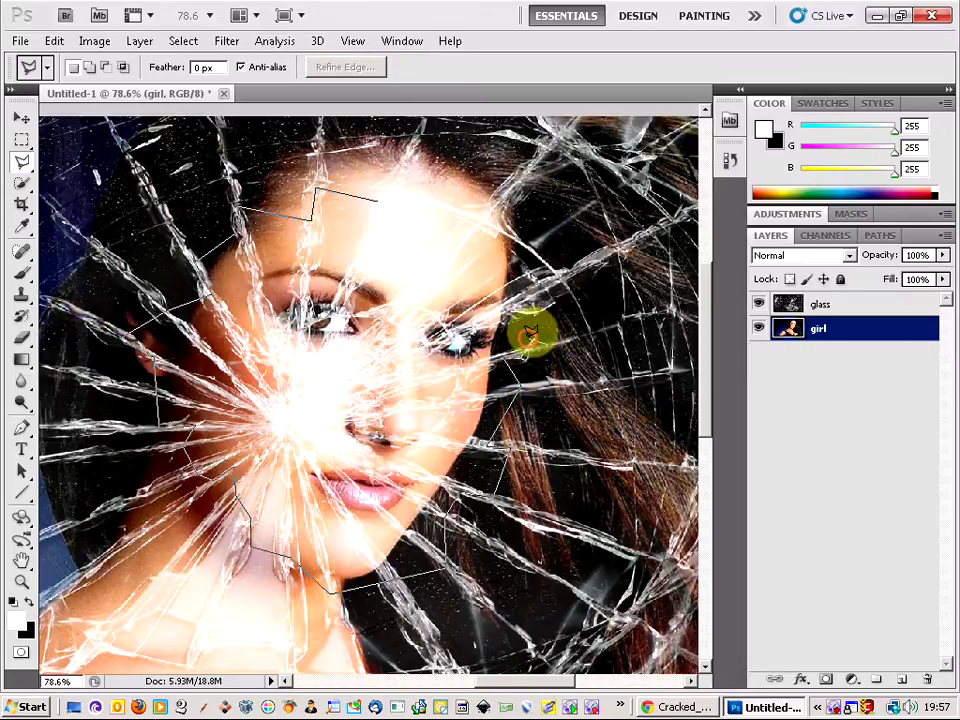
click(530, 334)
click(523, 296)
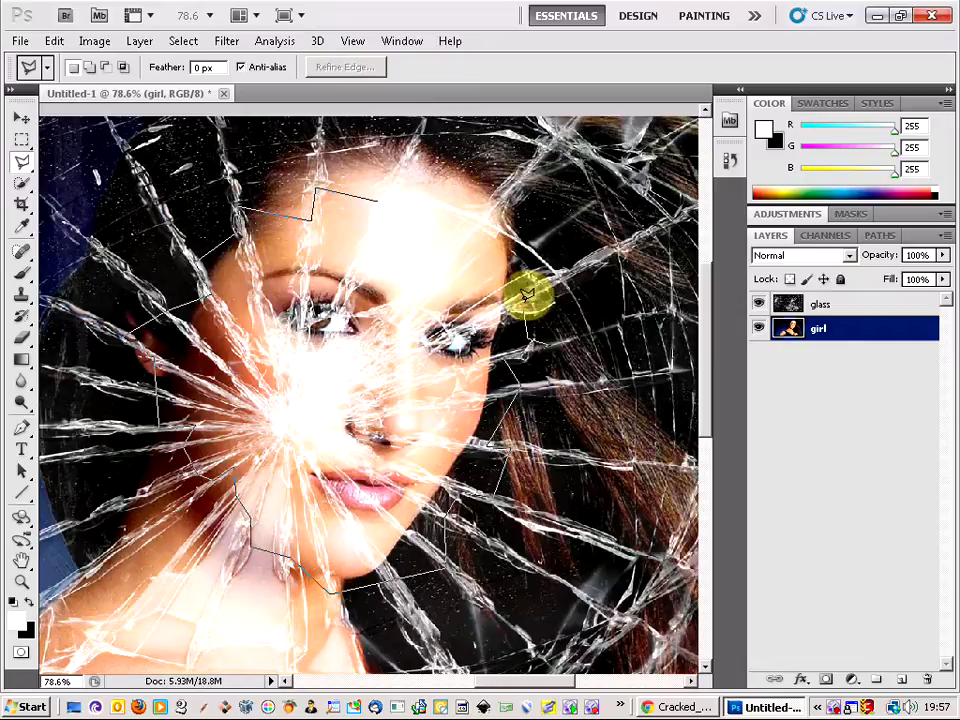
click(527, 237)
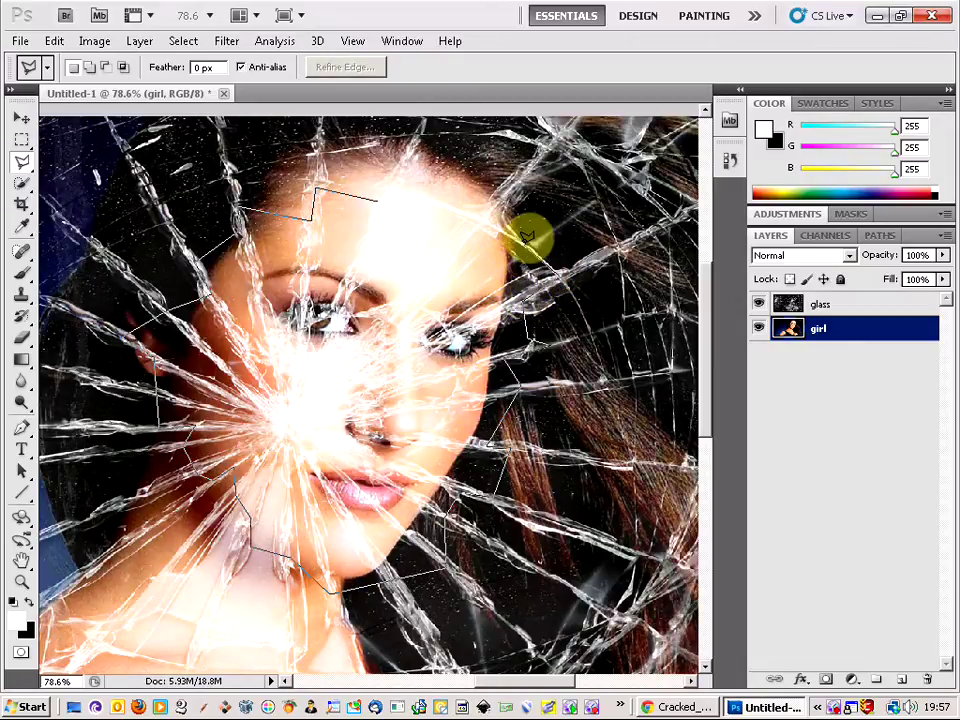
click(483, 213)
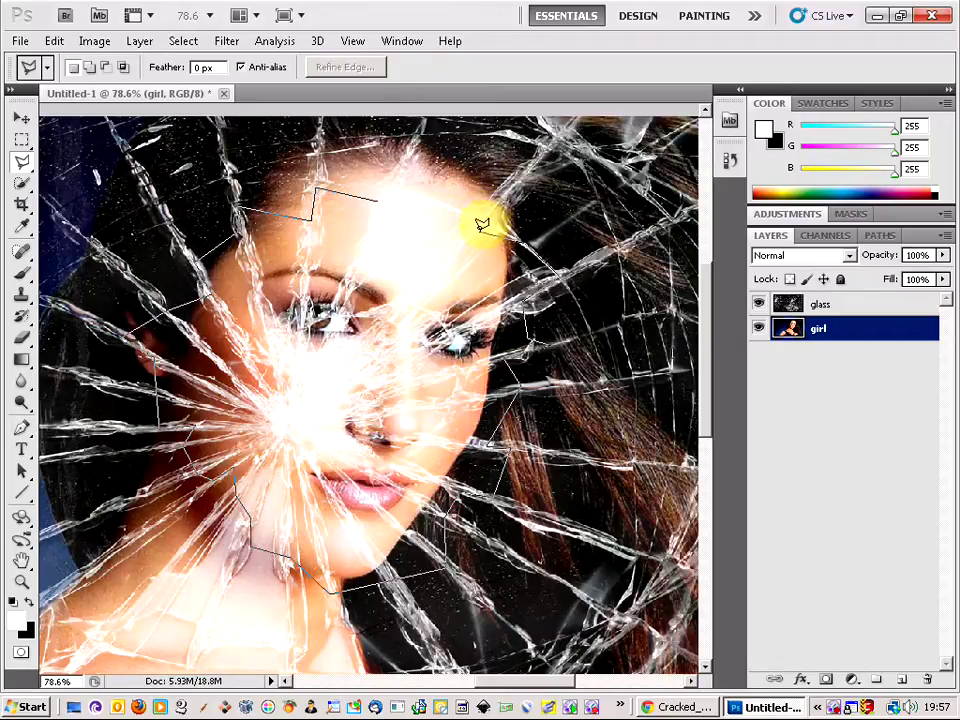
click(478, 214)
click(379, 195)
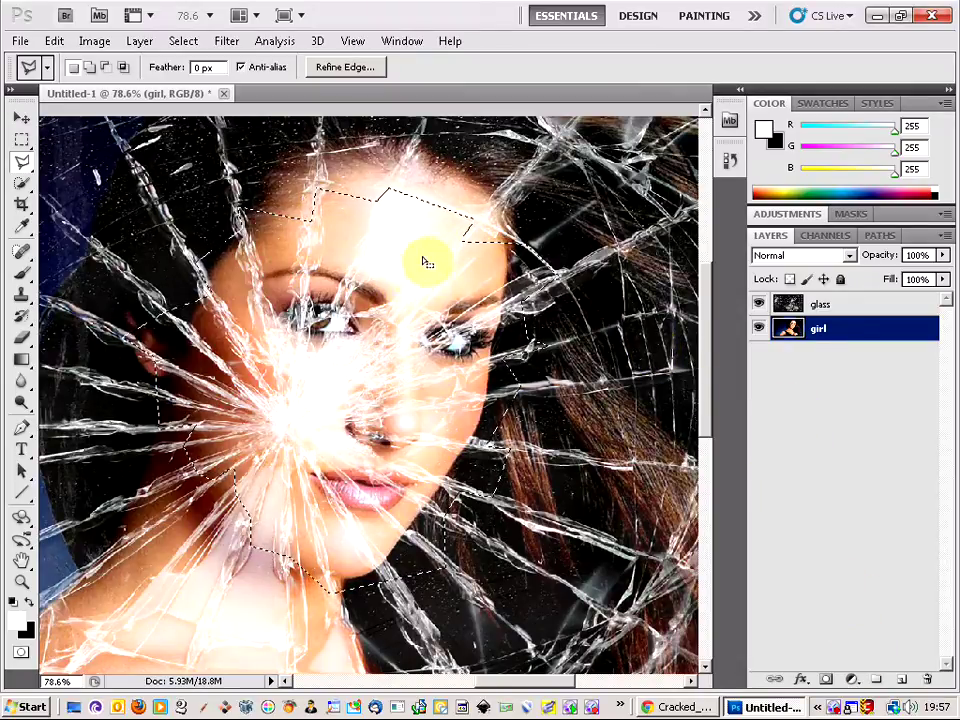
Add a layer mask to the glass layer that hides the cracks inside the face selection
scroll(437, 441, down, 4)
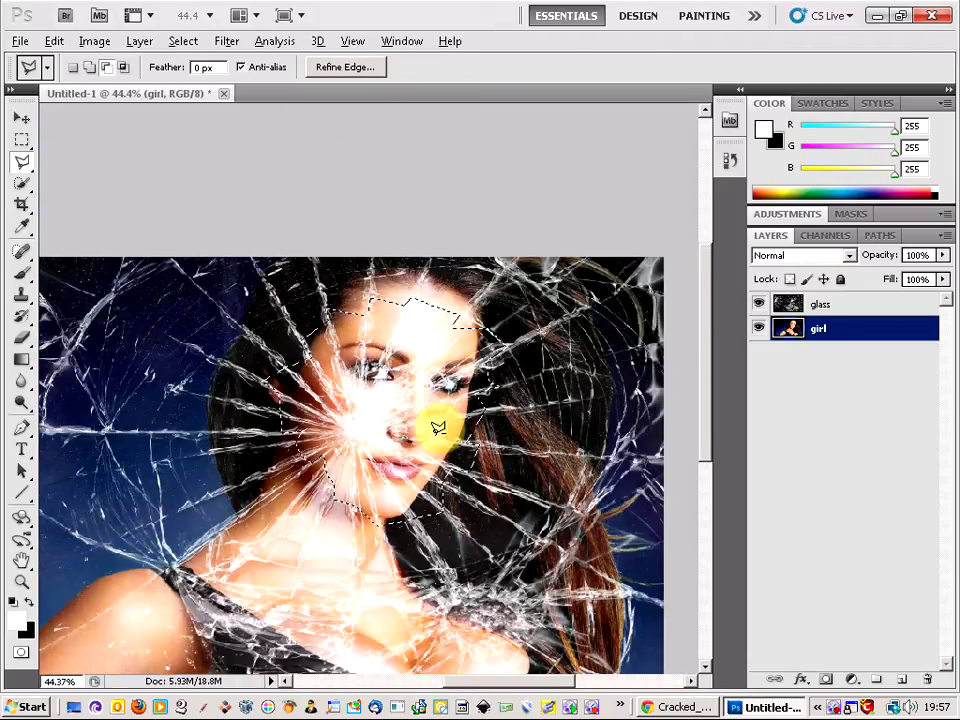
scroll(437, 428, up, 2)
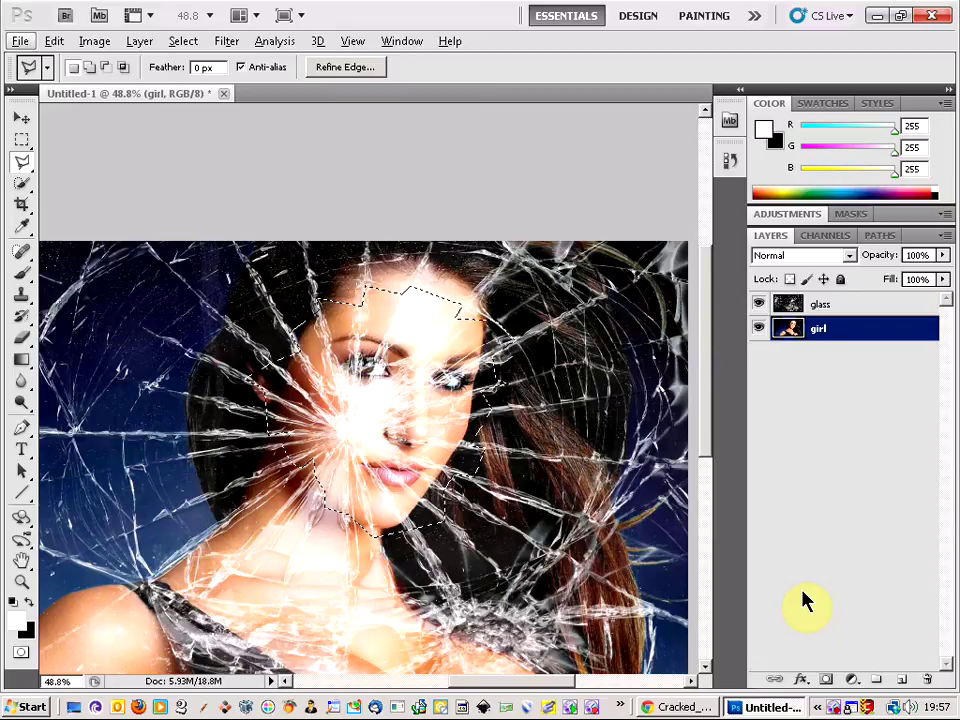
click(827, 683)
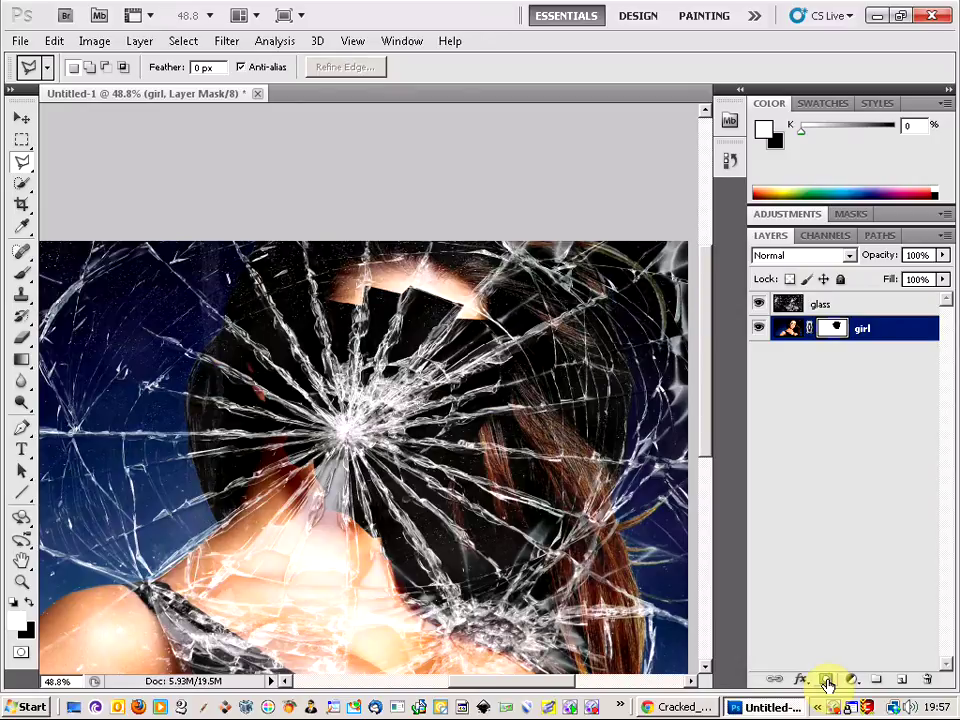
key(ctrl+z)
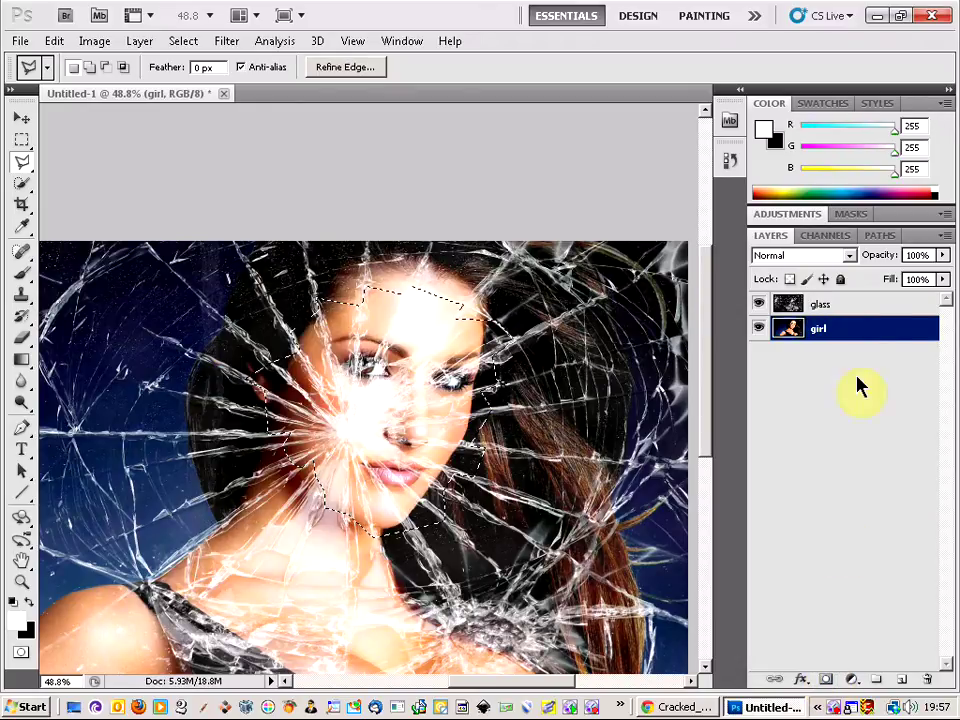
click(857, 313)
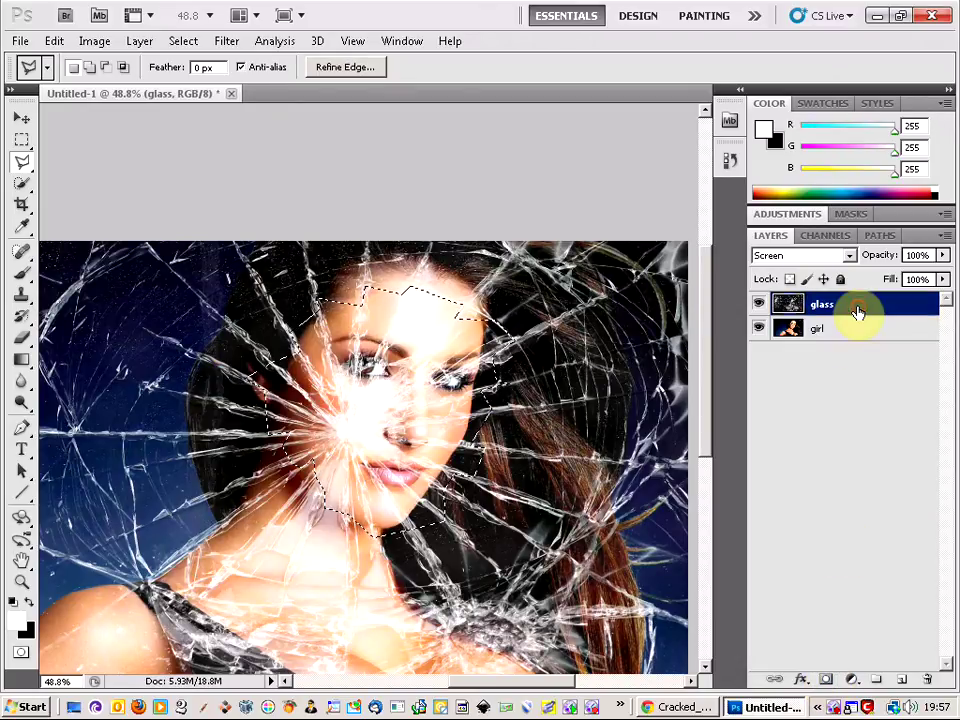
click(829, 681)
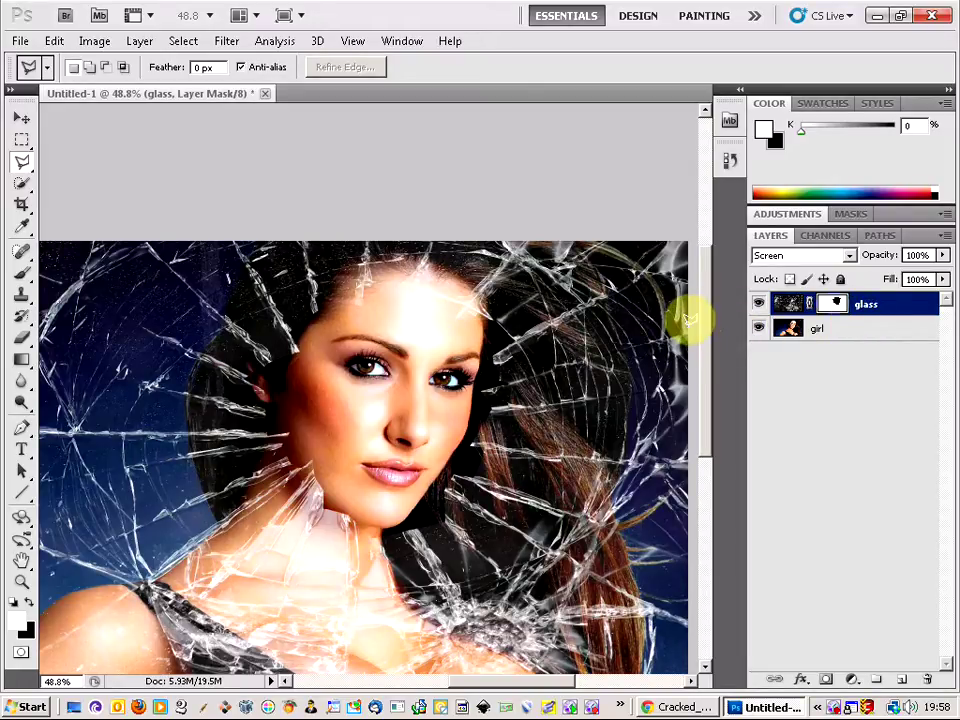
Switch to the Chrome browser and copy the Blue-Mist.jpg wallpaper image
key(ctrl+minus)
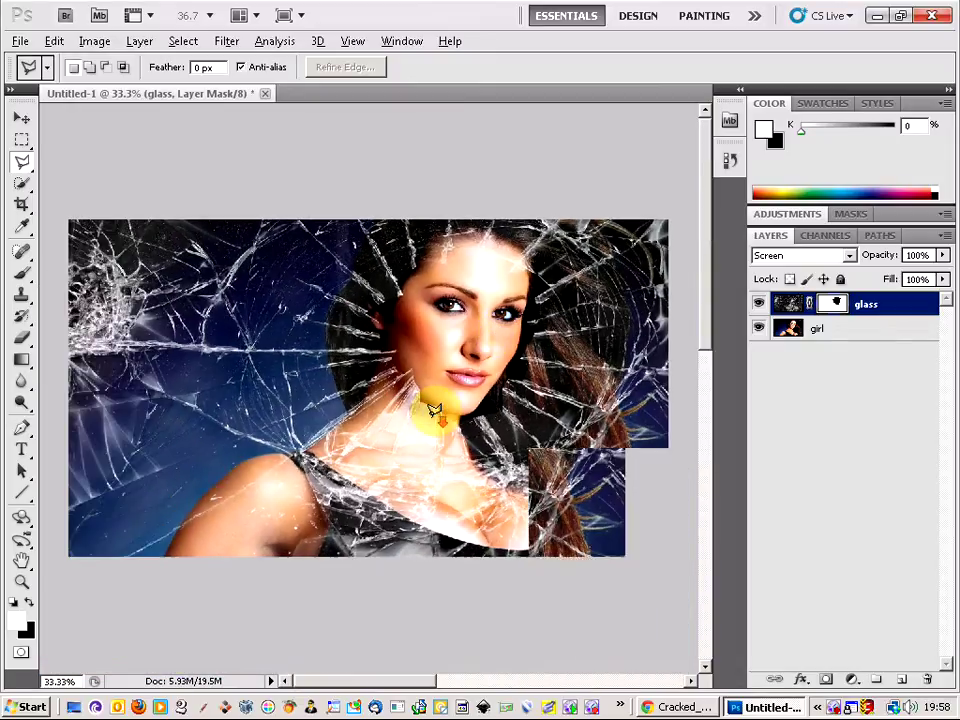
key(ctrl+plus)
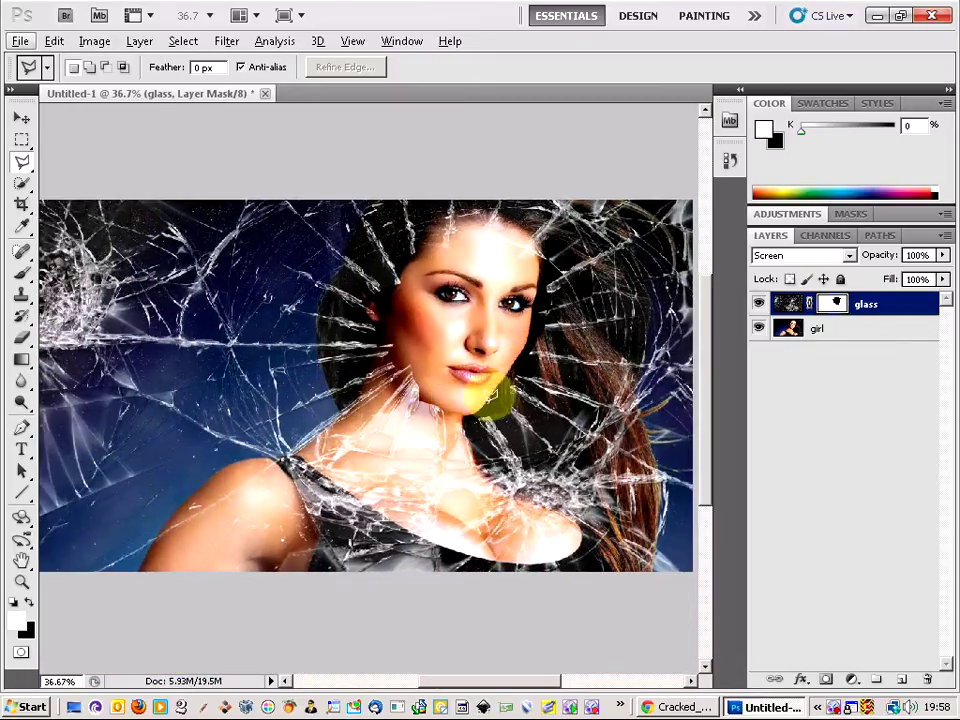
key(ctrl+minus)
key(alt+Tab)
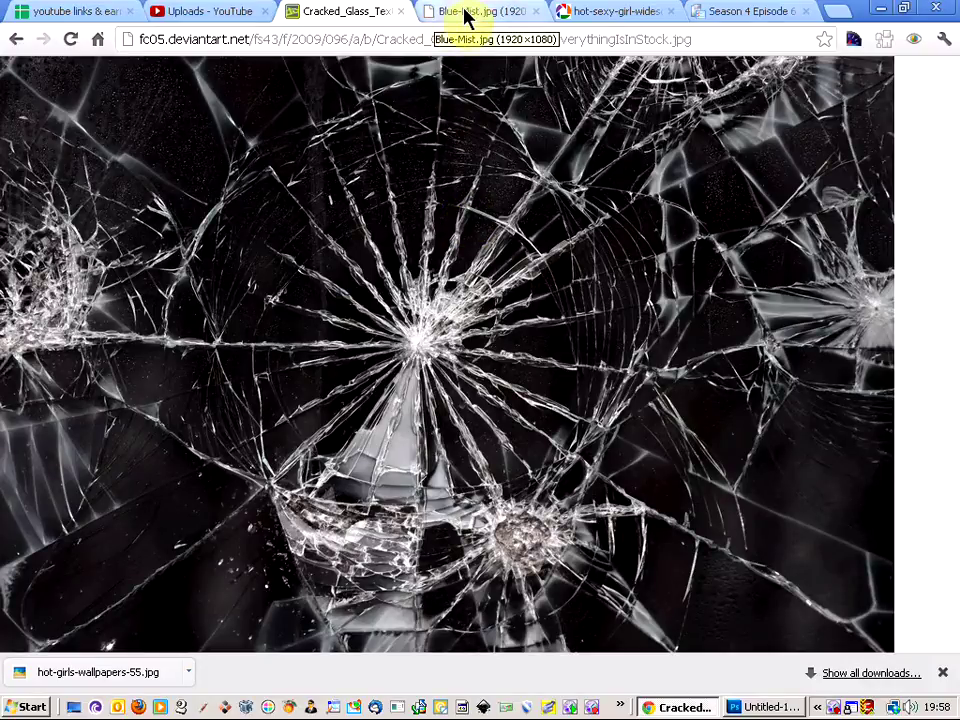
click(466, 14)
key(alt+Tab)
key(alt+Tab)
right_click(408, 226)
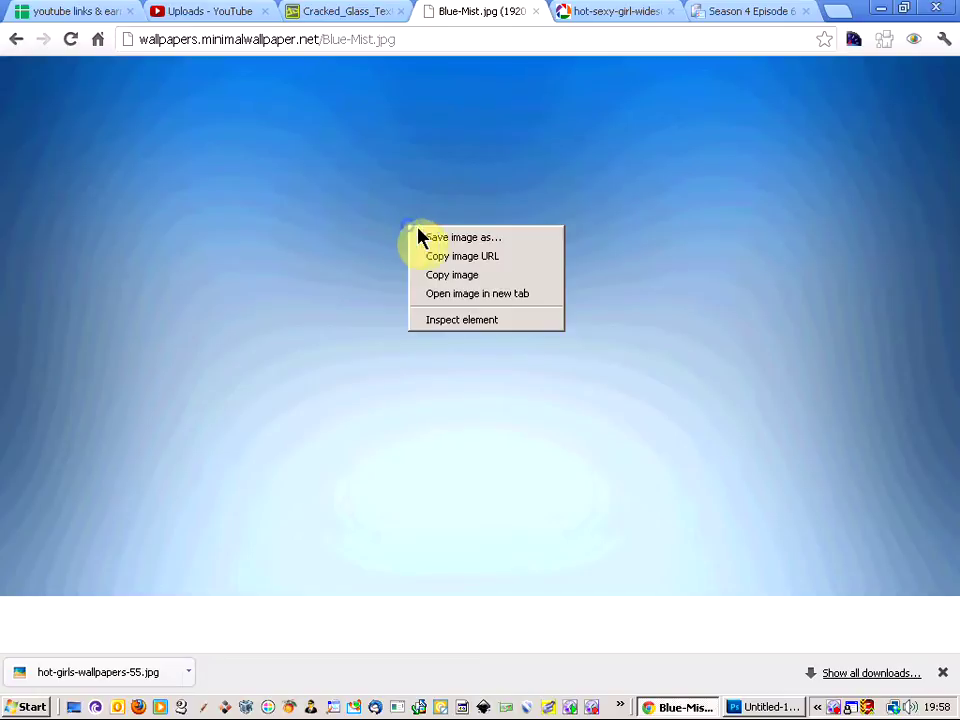
click(476, 277)
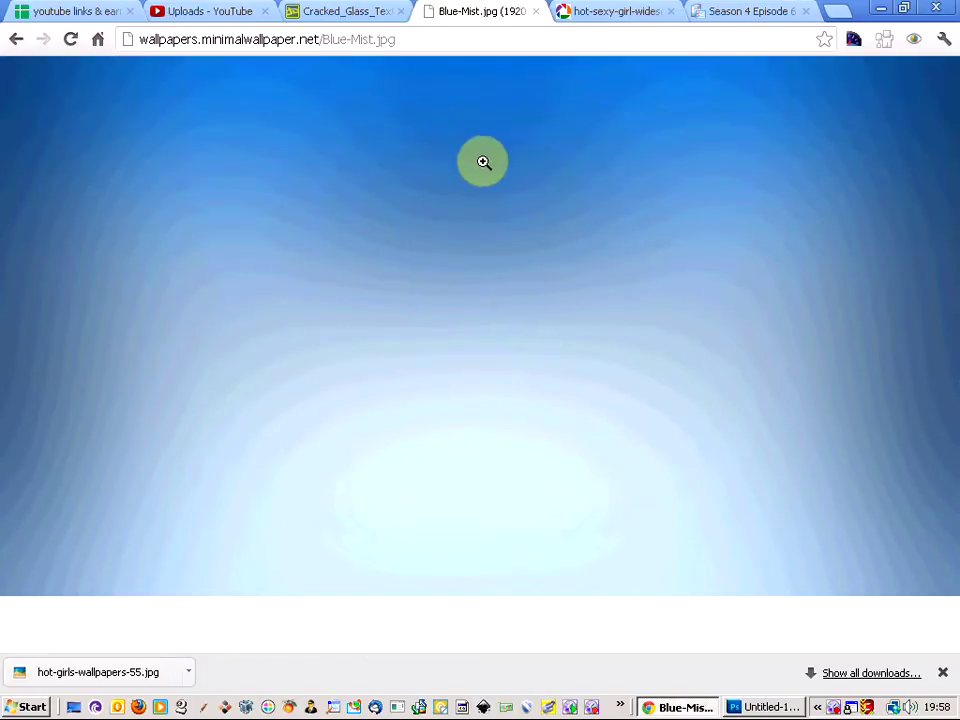
Paste the blue mist image into the Photoshop document as a new layer and set its opacity to 30%
key(alt+Tab)
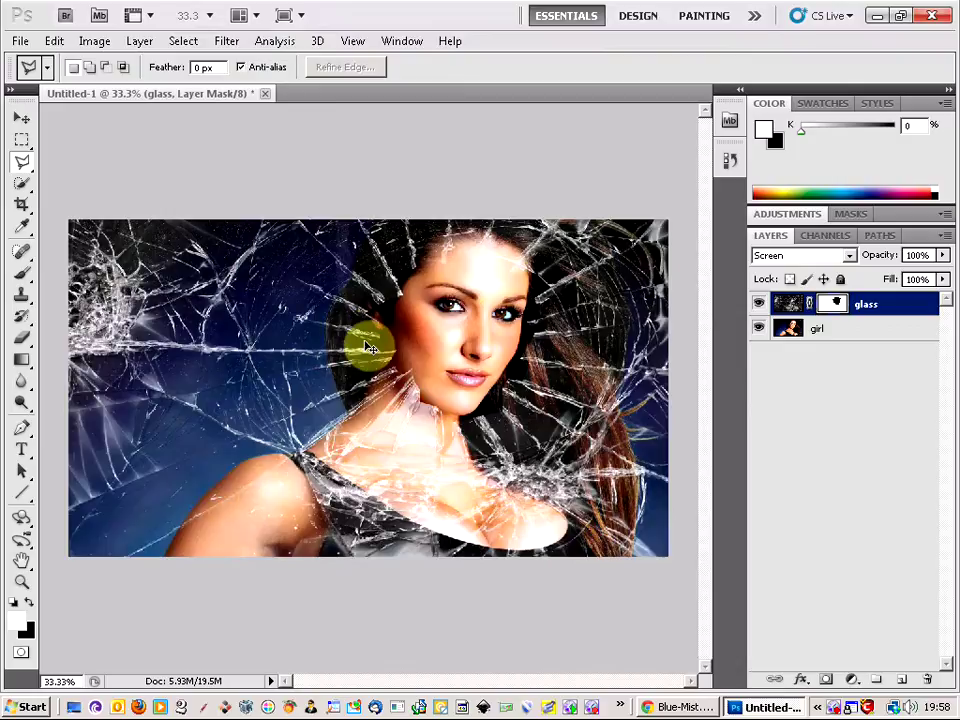
key(ctrl+v)
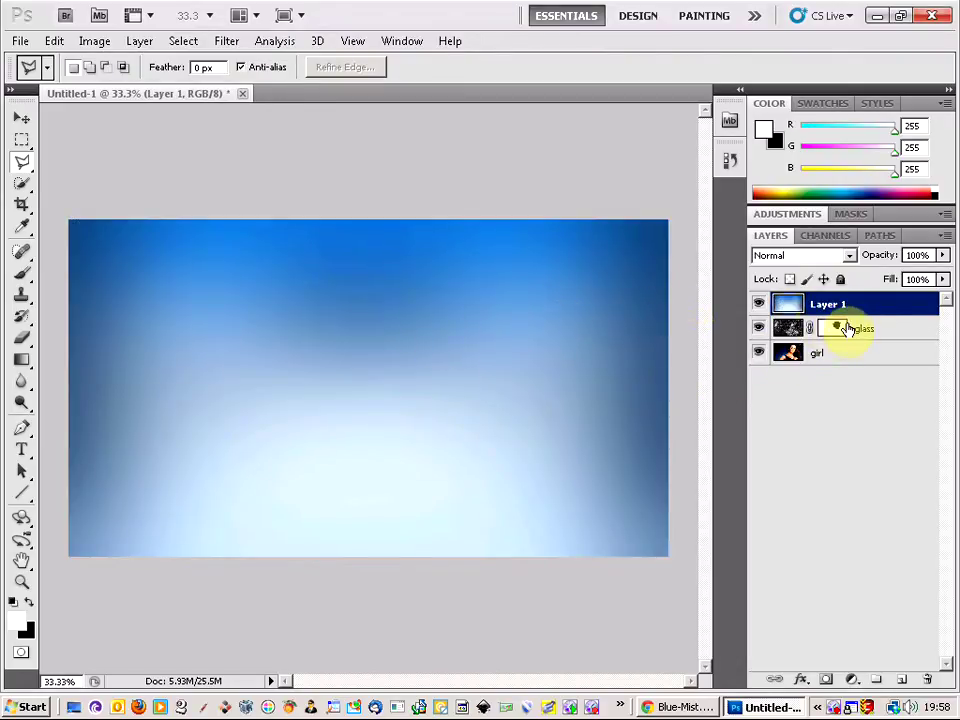
drag(944, 258, 880, 278)
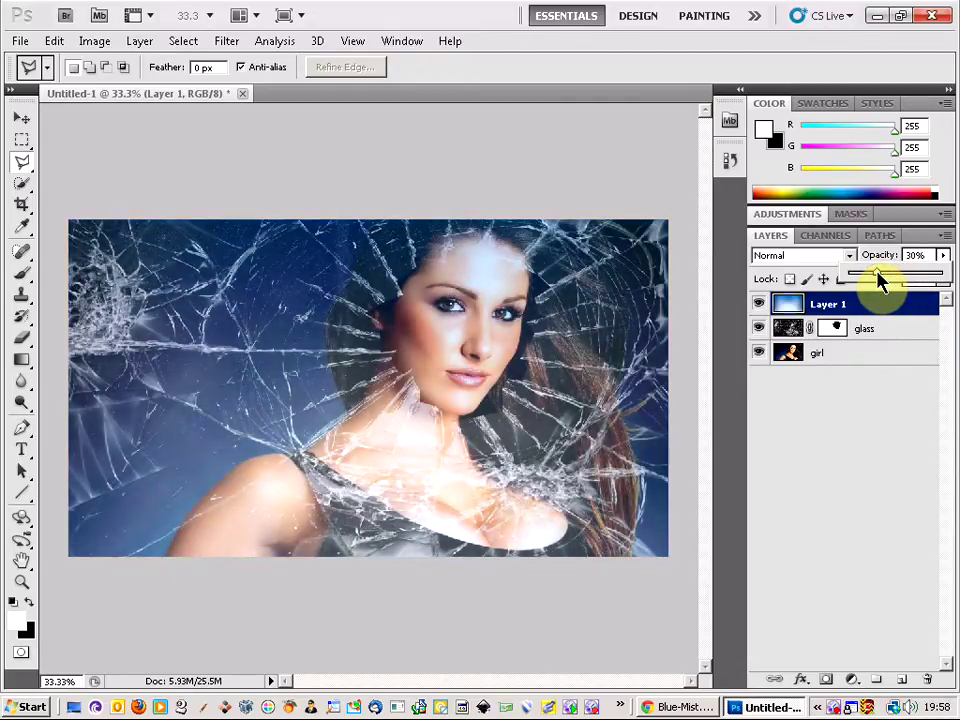
drag(879, 279, 883, 280)
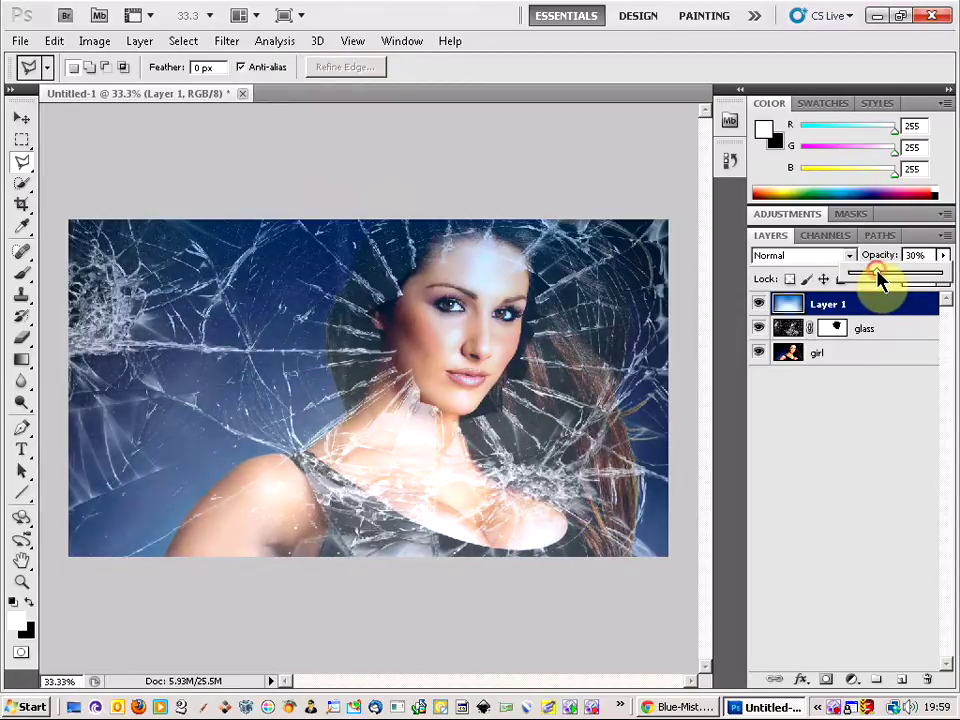
click(943, 254)
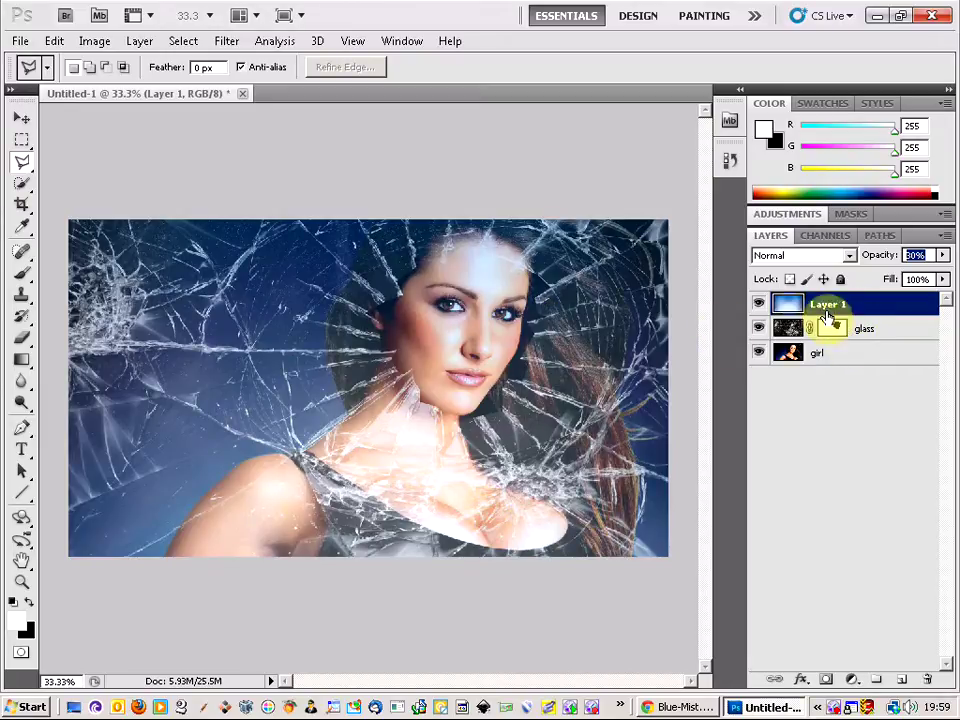
Move the pasted mist layer between the glass and girl layers and rename it blue mist
click(21, 117)
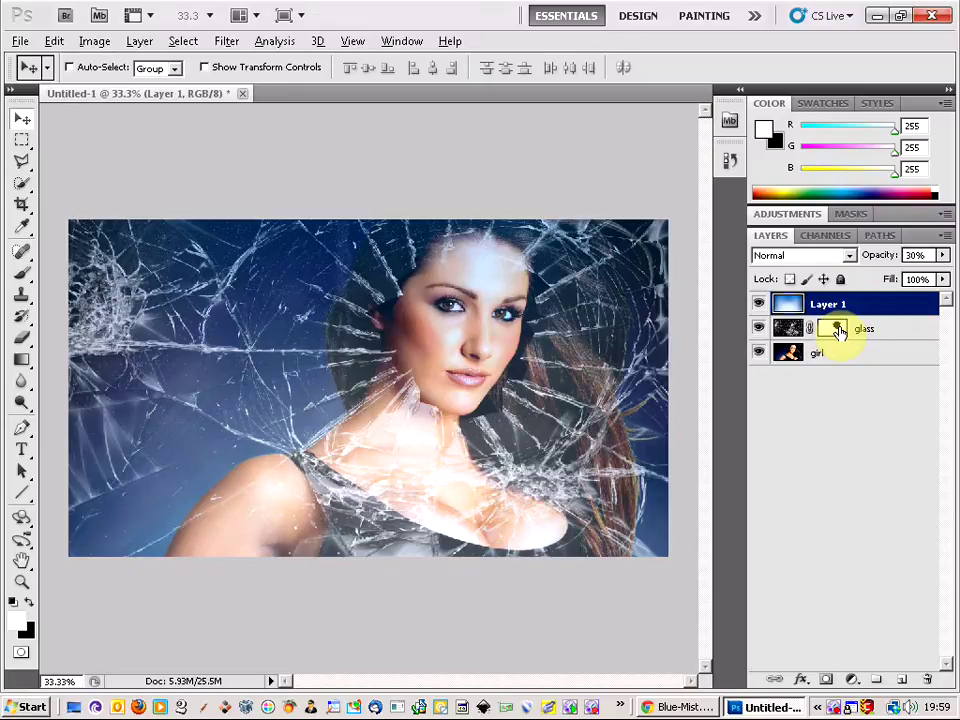
drag(821, 304, 831, 338)
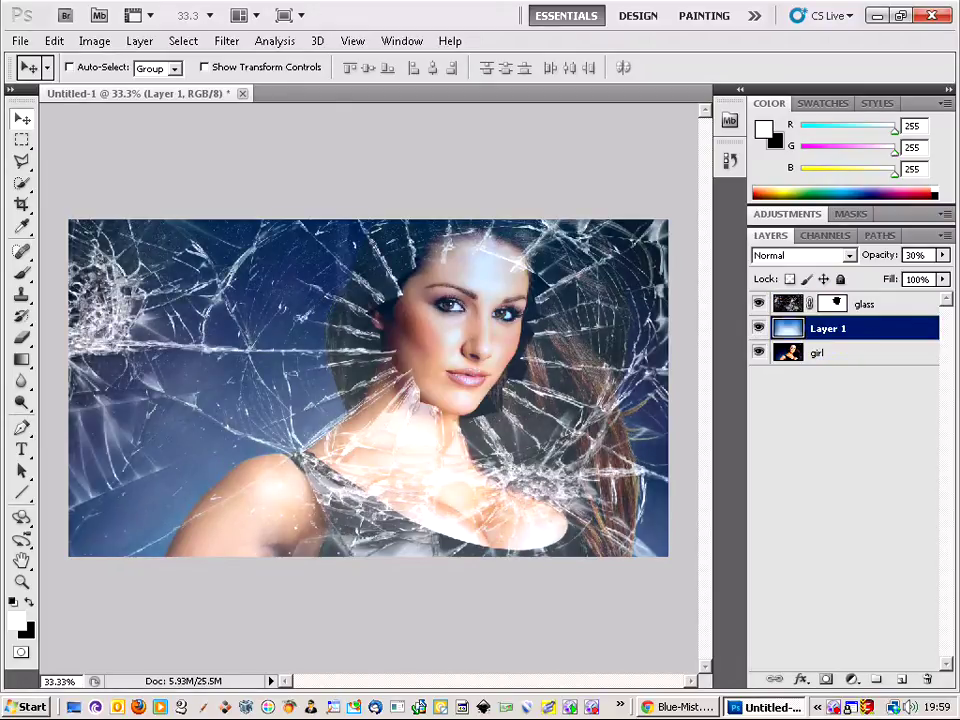
right_click(825, 320)
click(816, 326)
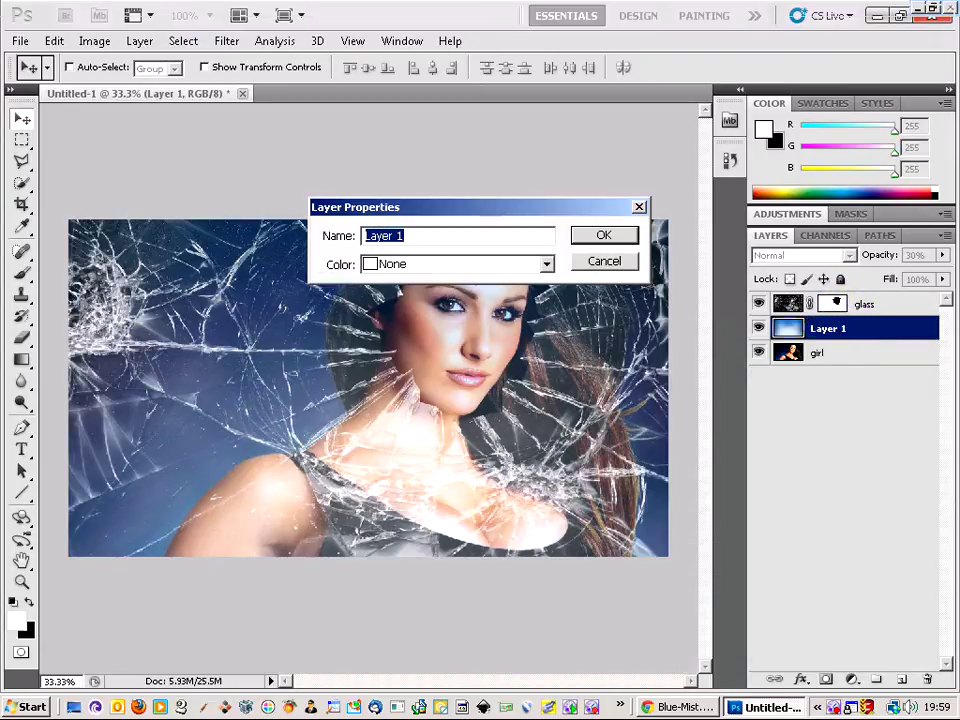
text(blue mist)
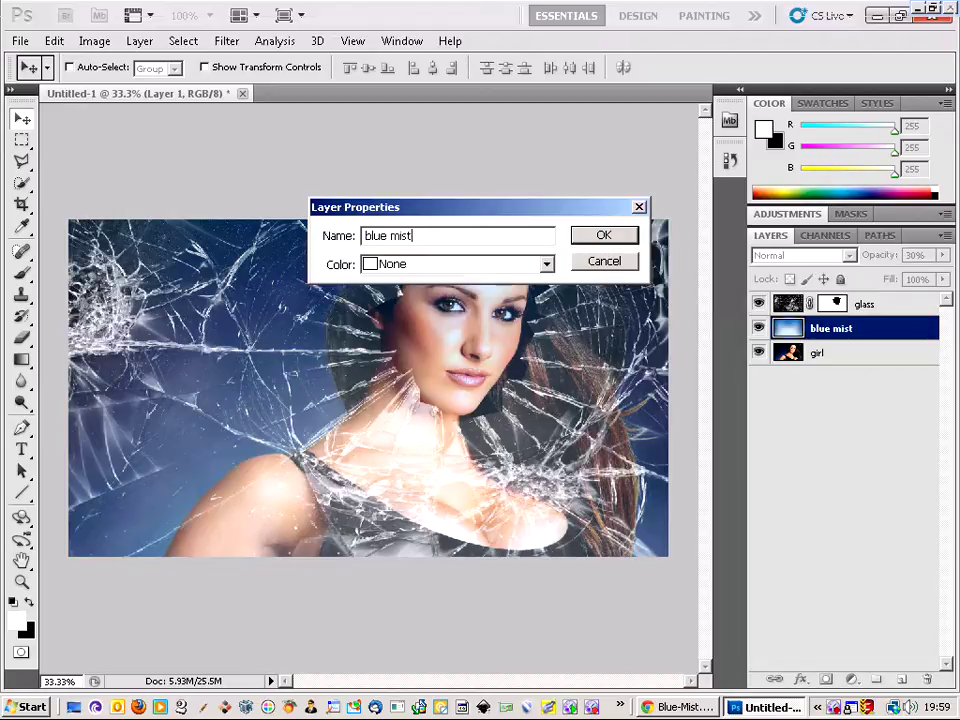
key(Return)
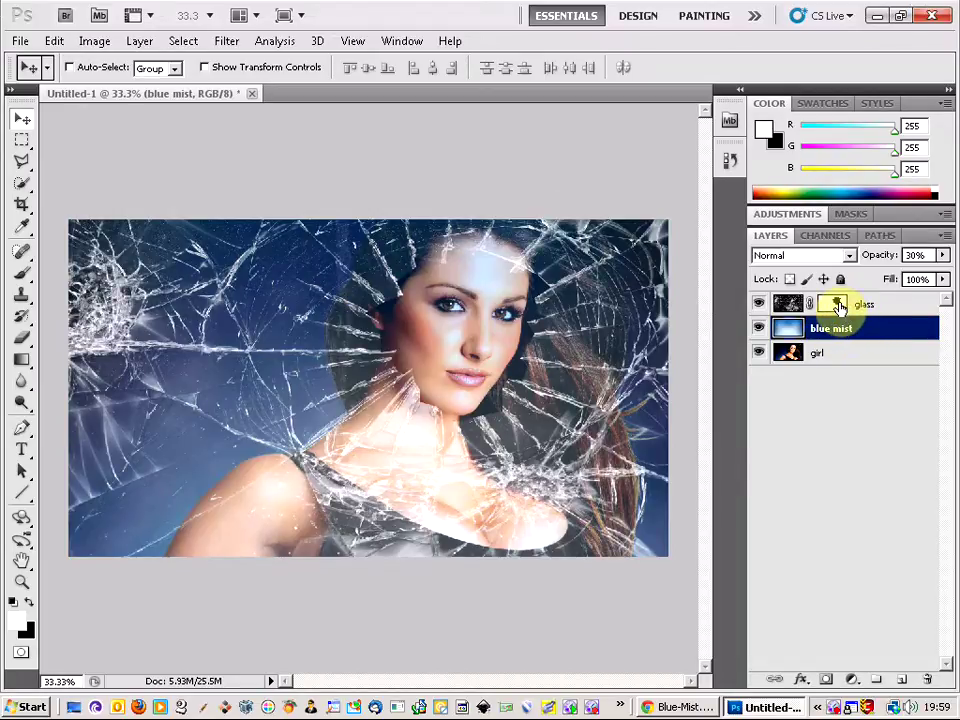
Copy the glass layer's mask onto the blue mist layer and compare the image with that layer hidden and shown
drag(838, 305, 851, 328)
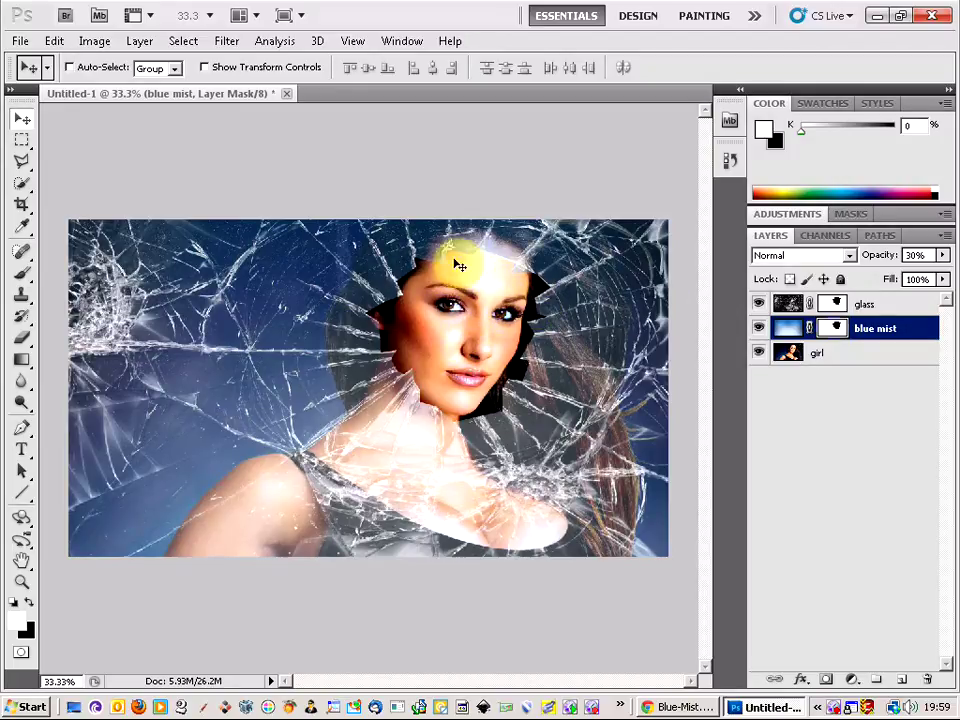
click(758, 329)
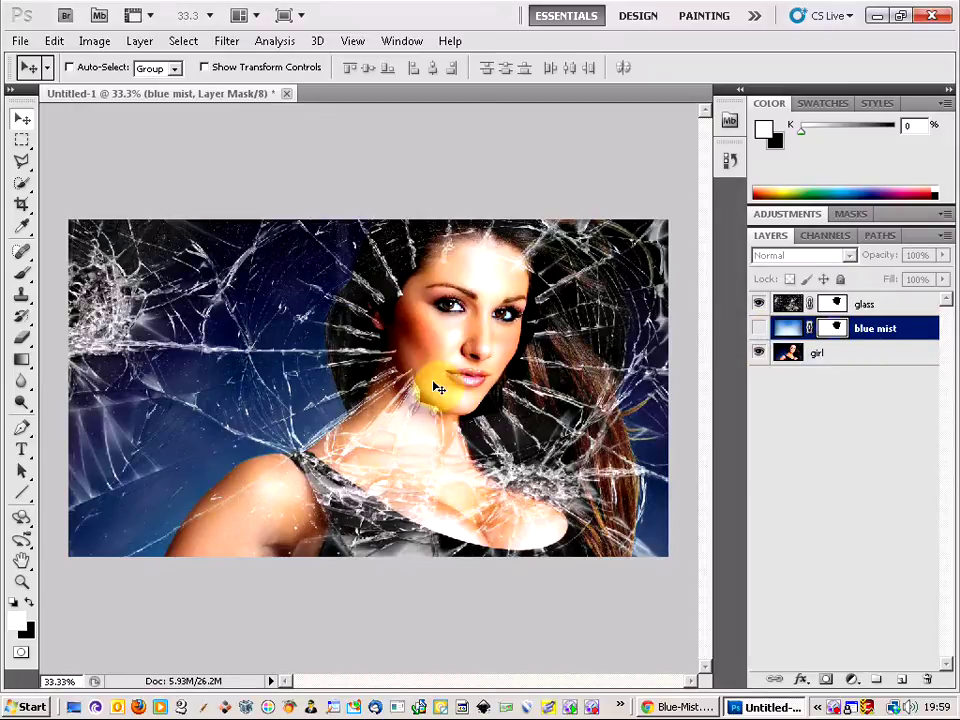
click(760, 329)
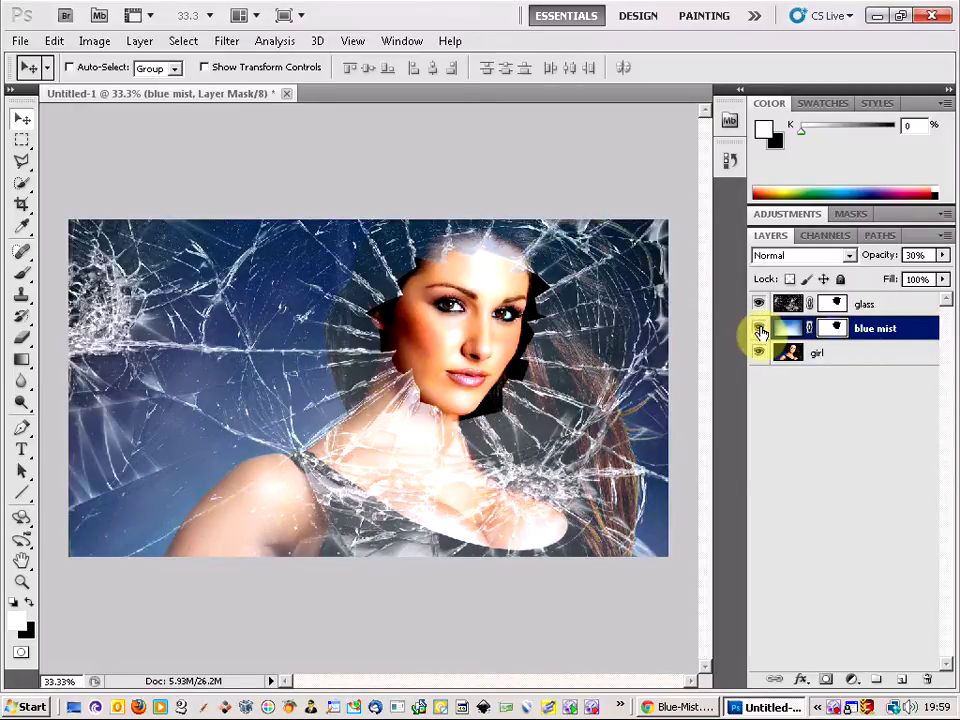
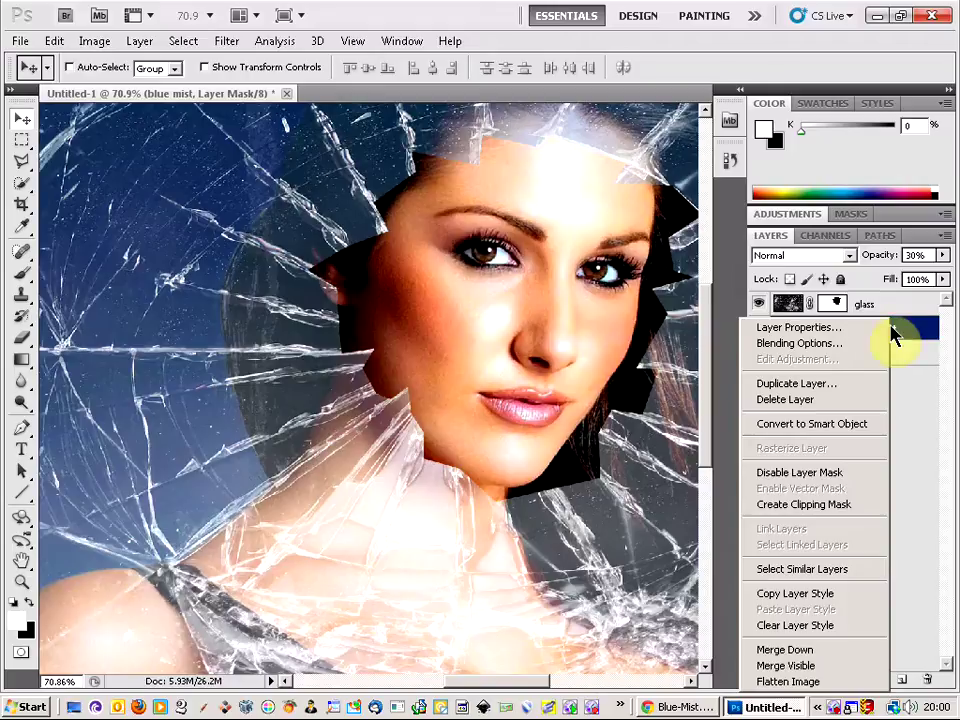
Add a Multiply drop shadow with 88% opacity to the blue mist layer in its blending options
click(903, 325)
right_click(902, 322)
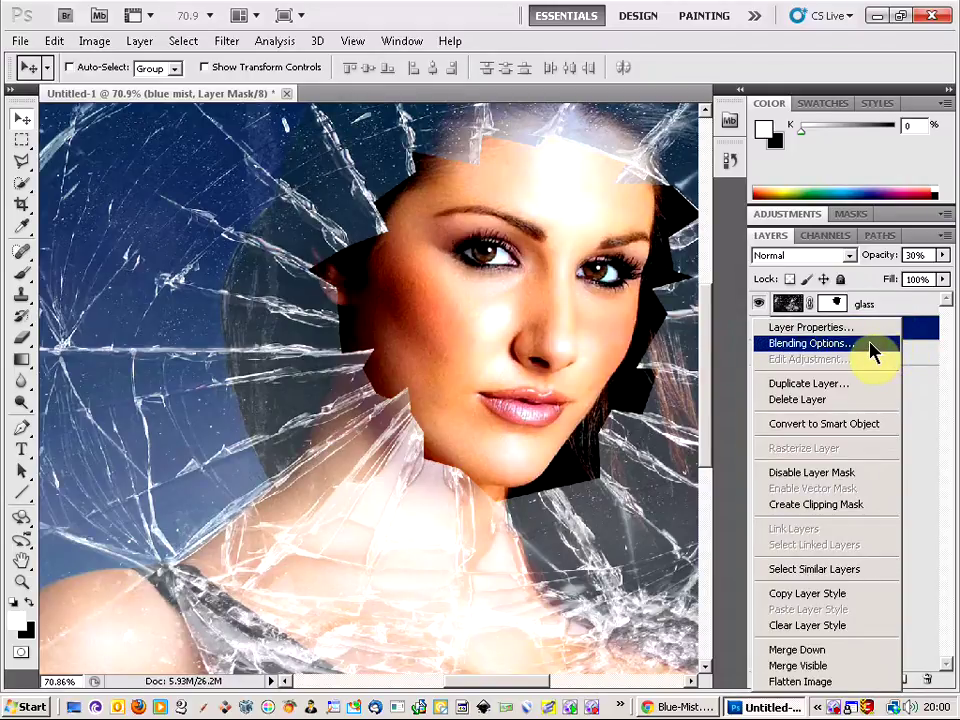
click(872, 344)
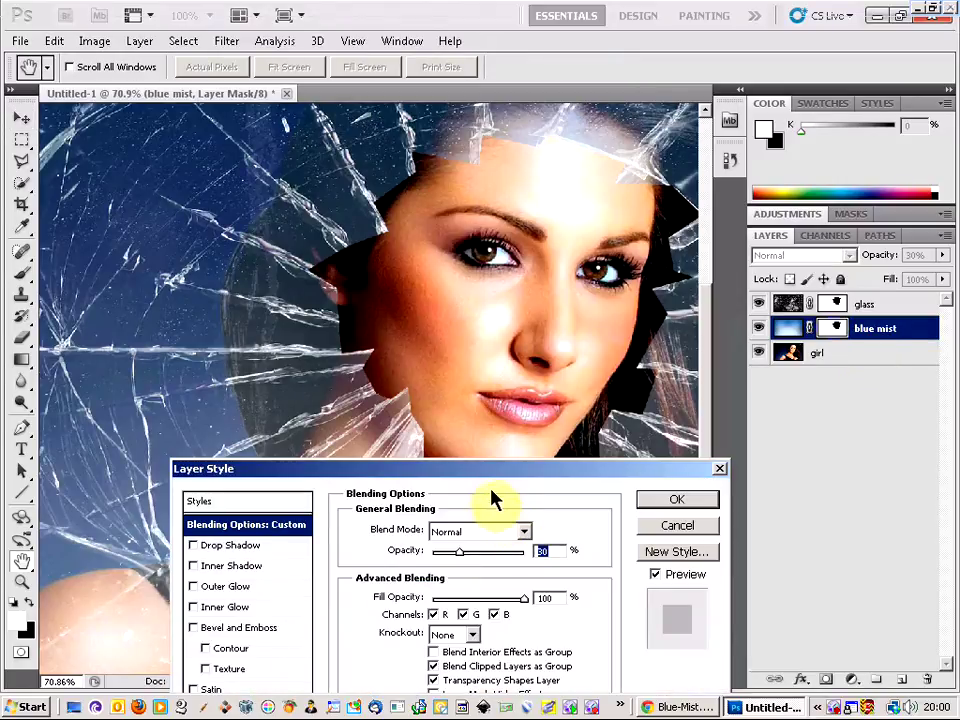
drag(484, 472, 443, 324)
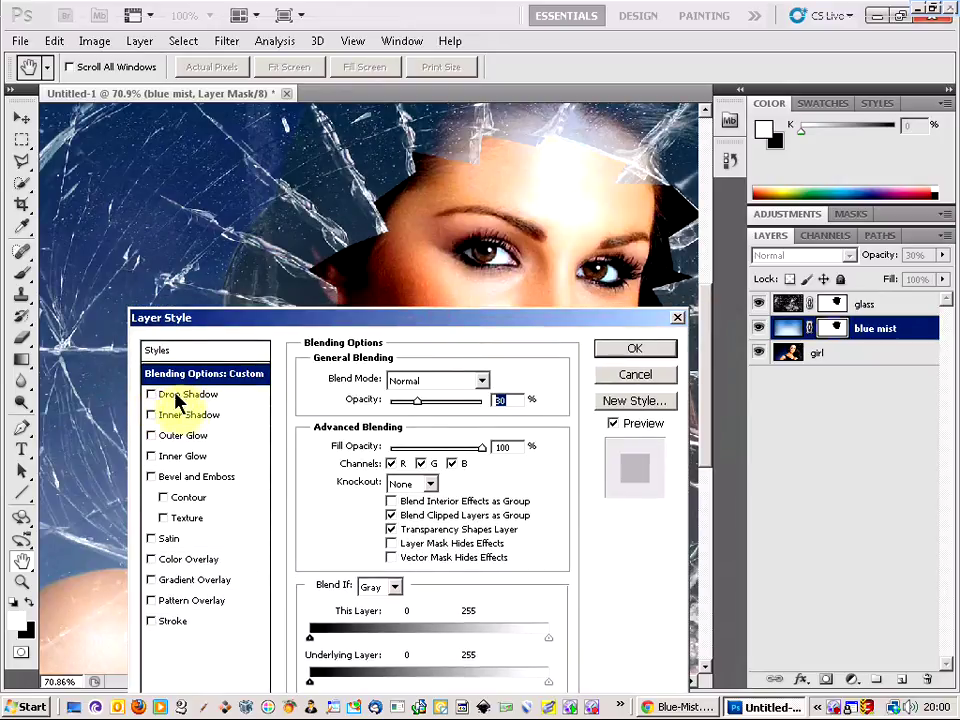
click(185, 395)
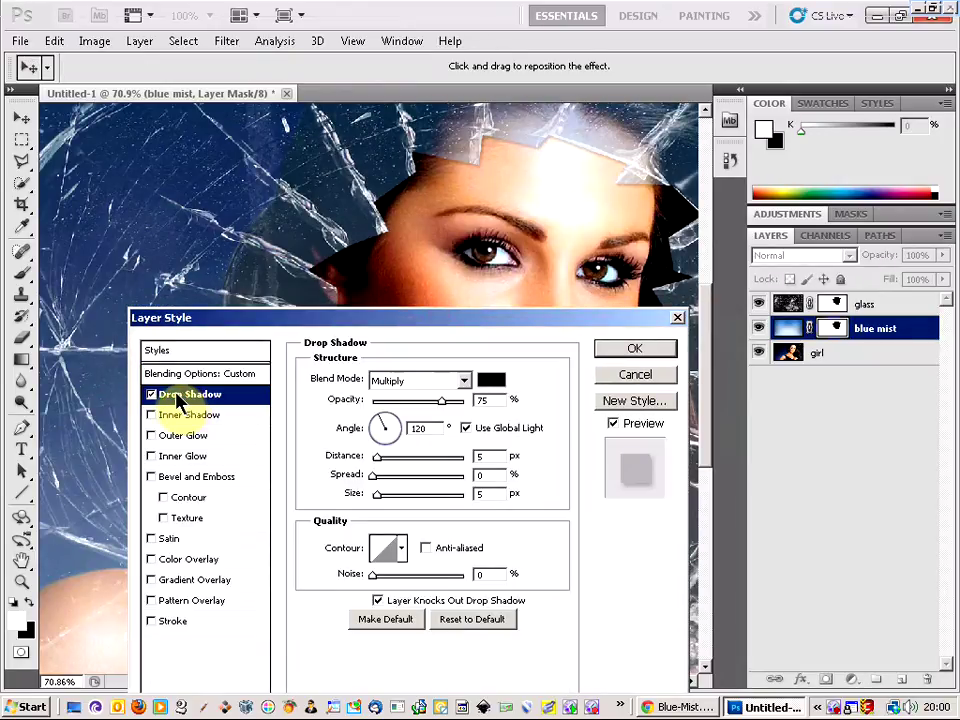
click(151, 395)
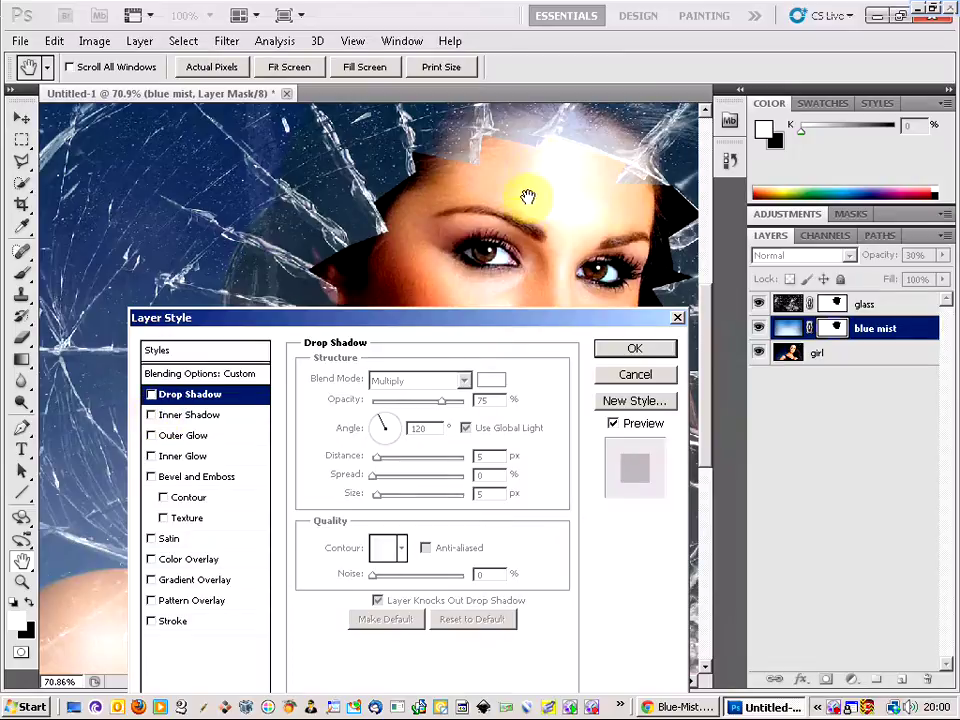
click(151, 395)
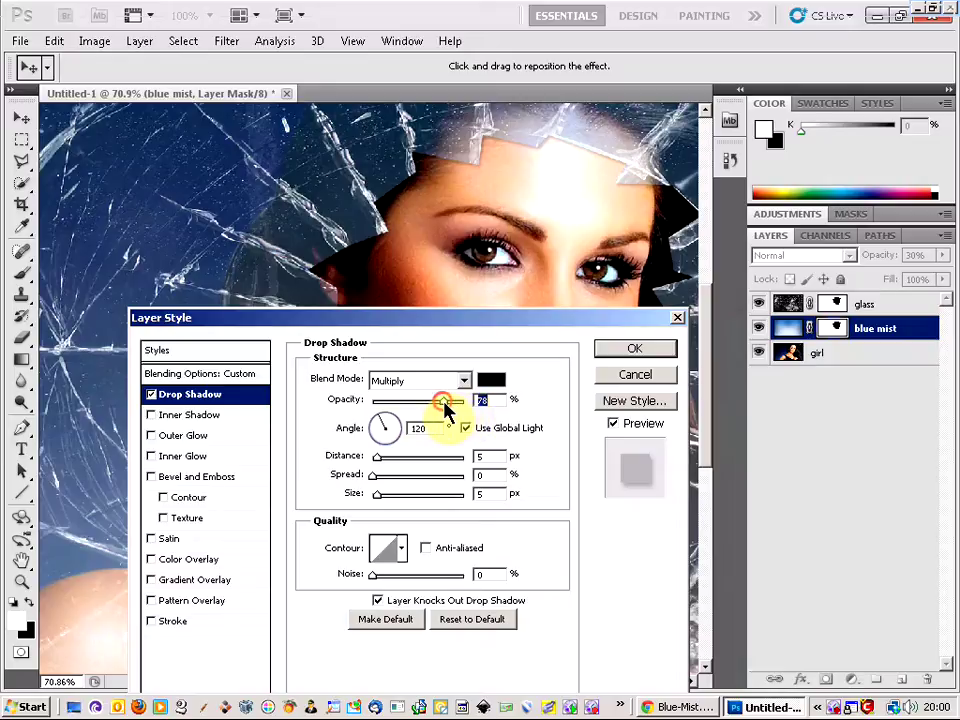
drag(445, 410, 456, 410)
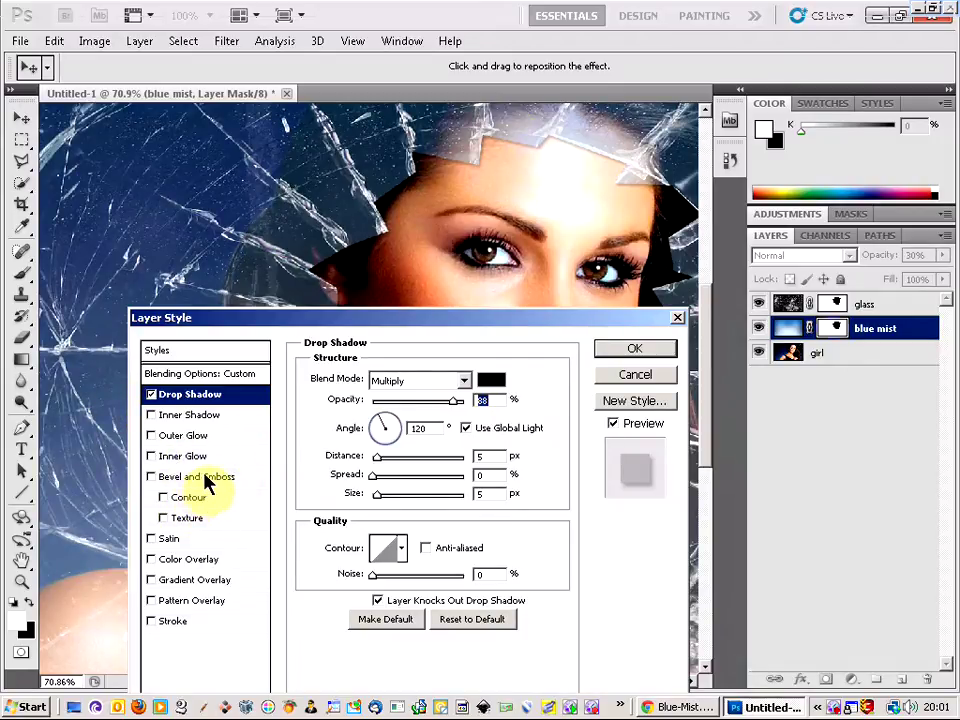
Add a smooth Inner Bevel with 100% depth and 5 px size to the blue mist layer and apply the layer style
click(250, 477)
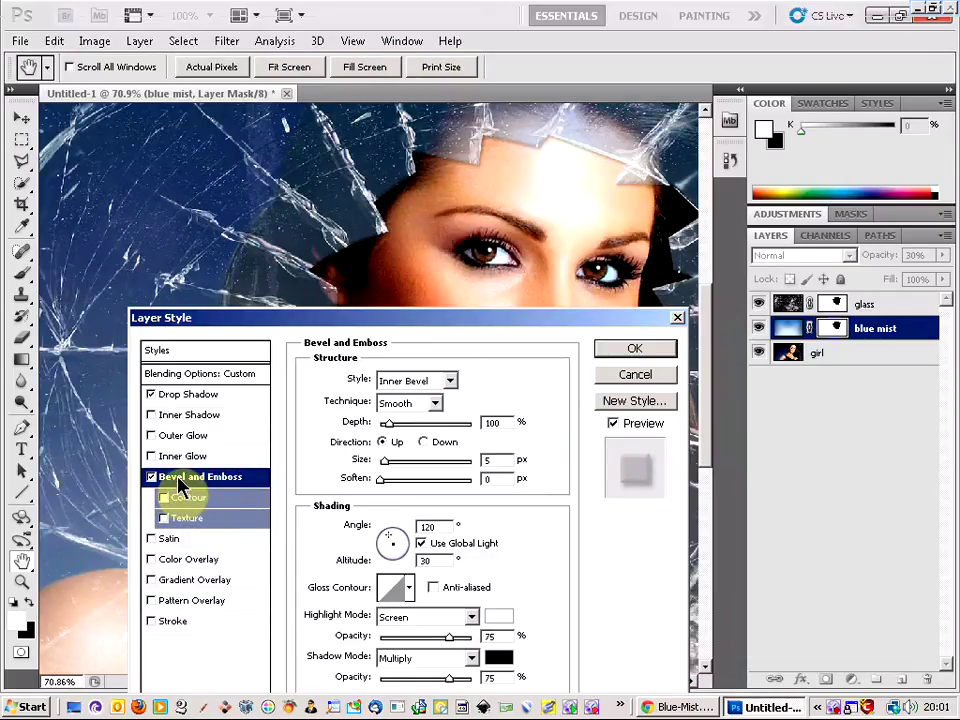
click(152, 478)
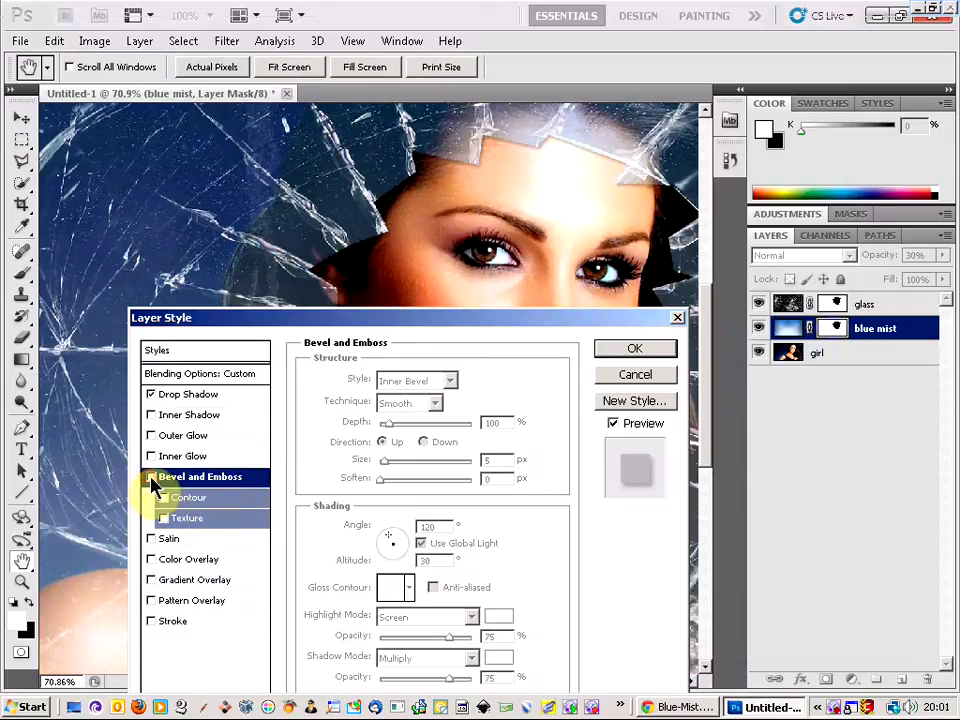
click(152, 478)
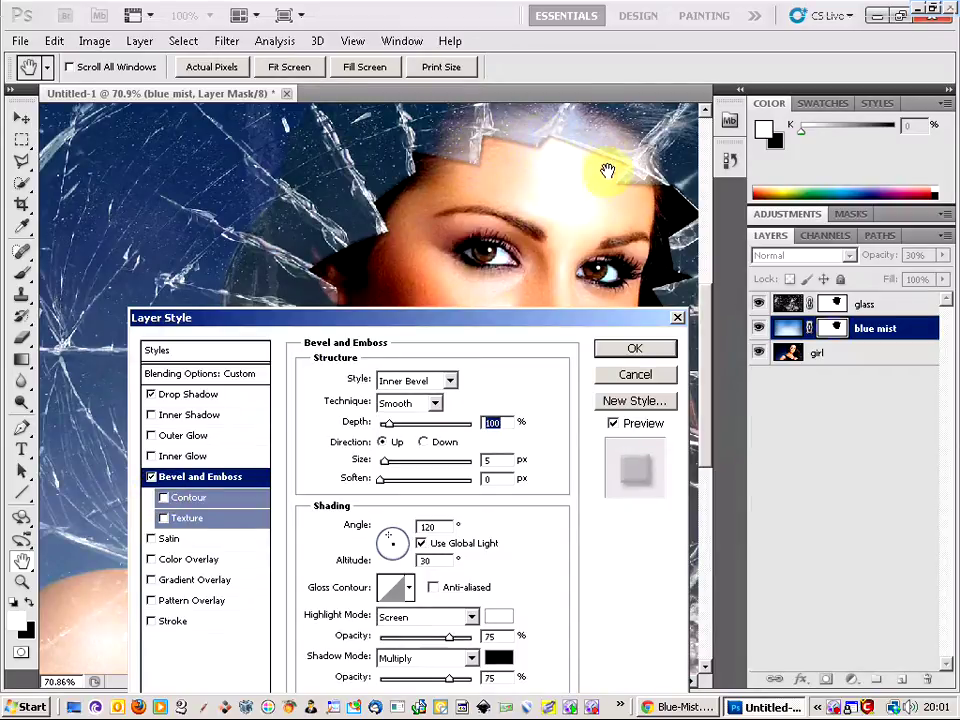
click(152, 478)
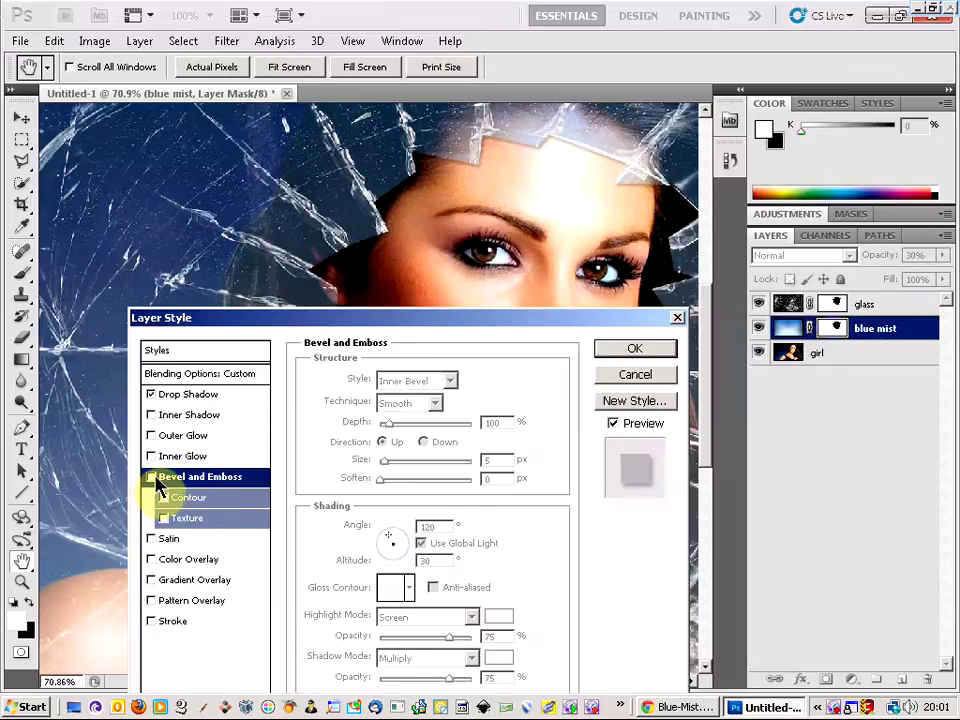
click(153, 478)
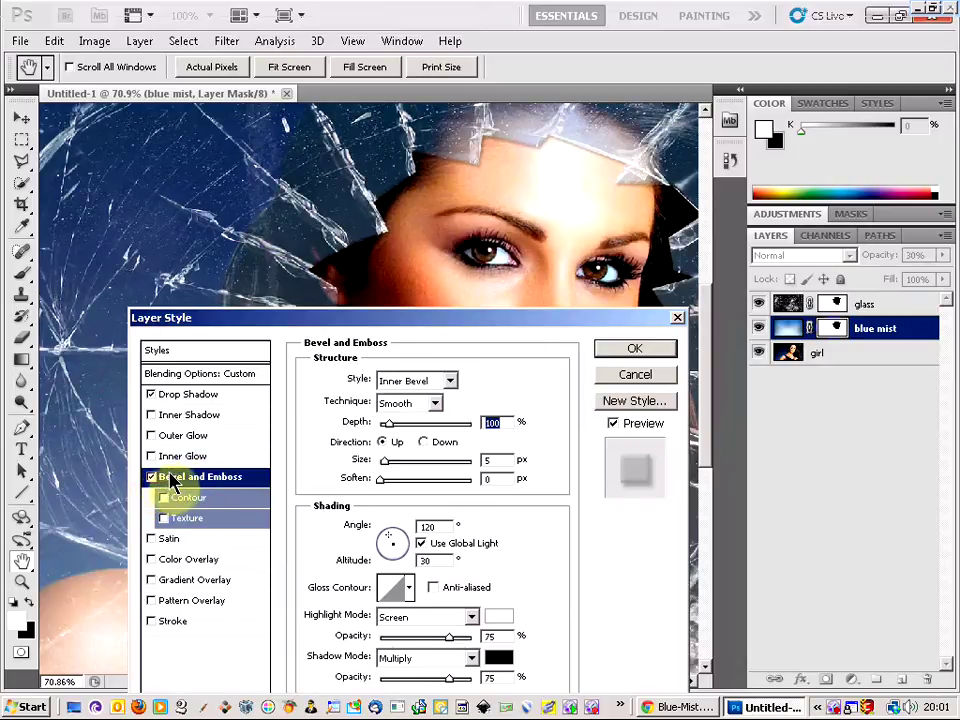
click(634, 350)
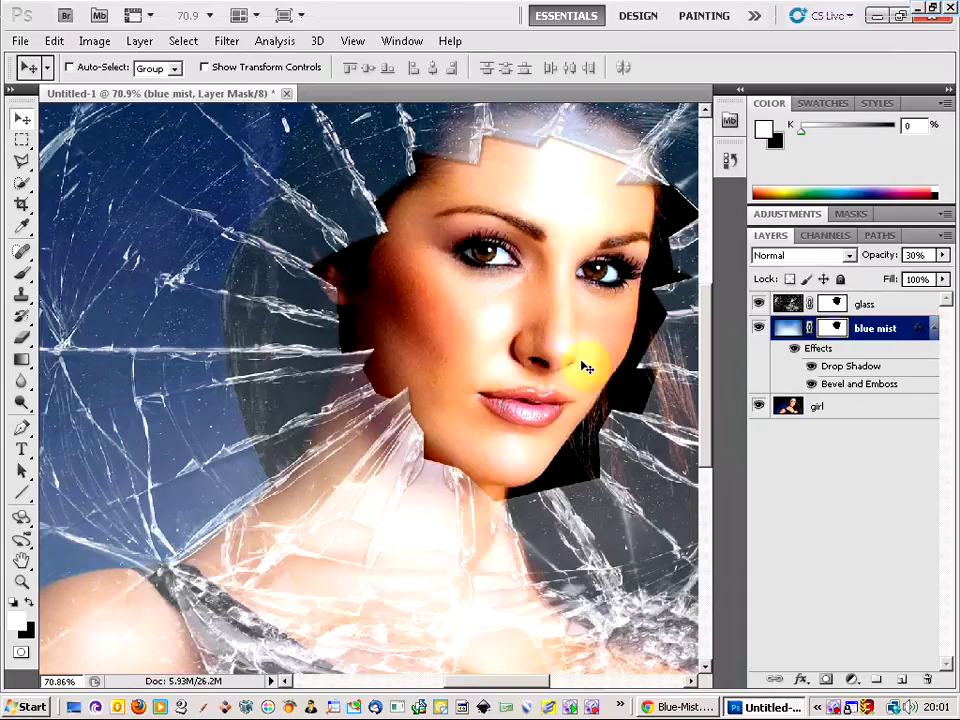
scroll(492, 375, down, 5)
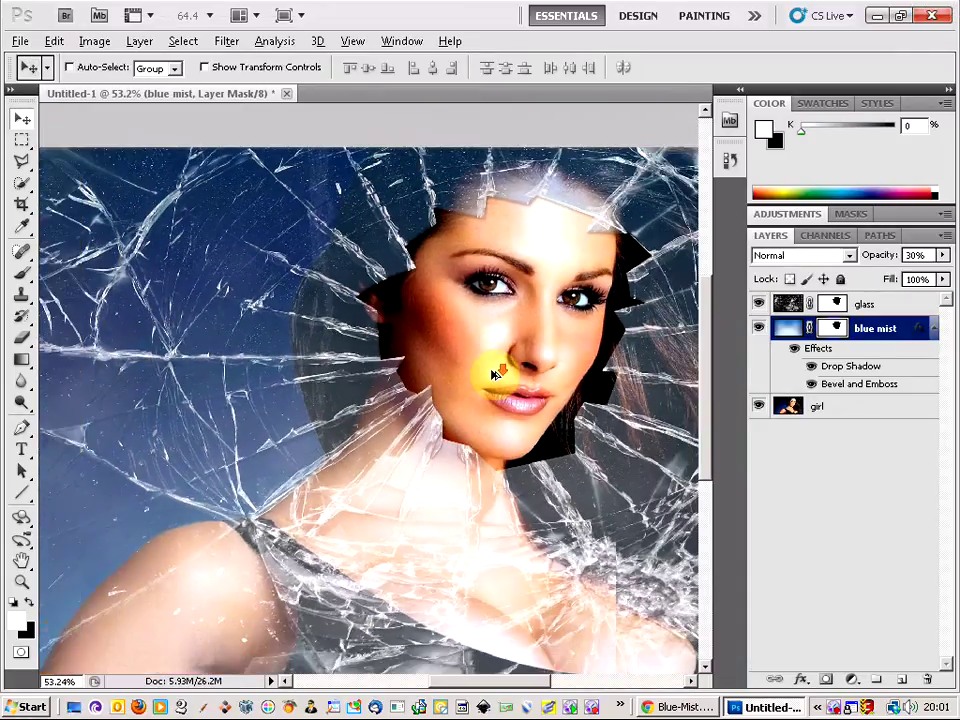
scroll(492, 375, down, 2)
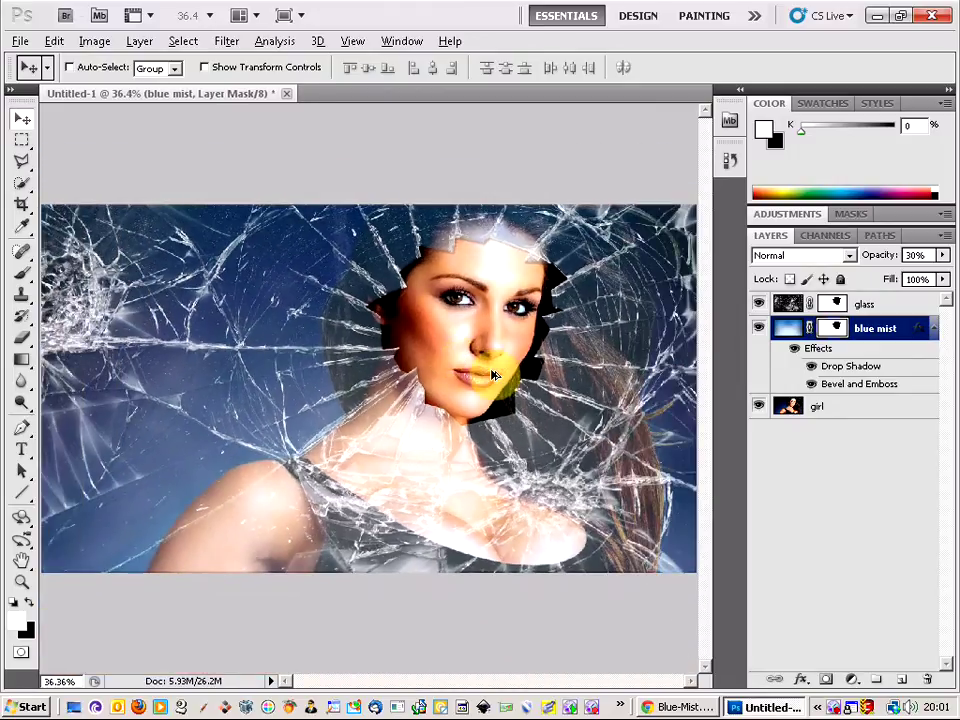
scroll(492, 375, down, 1)
scroll(492, 375, up, 1)
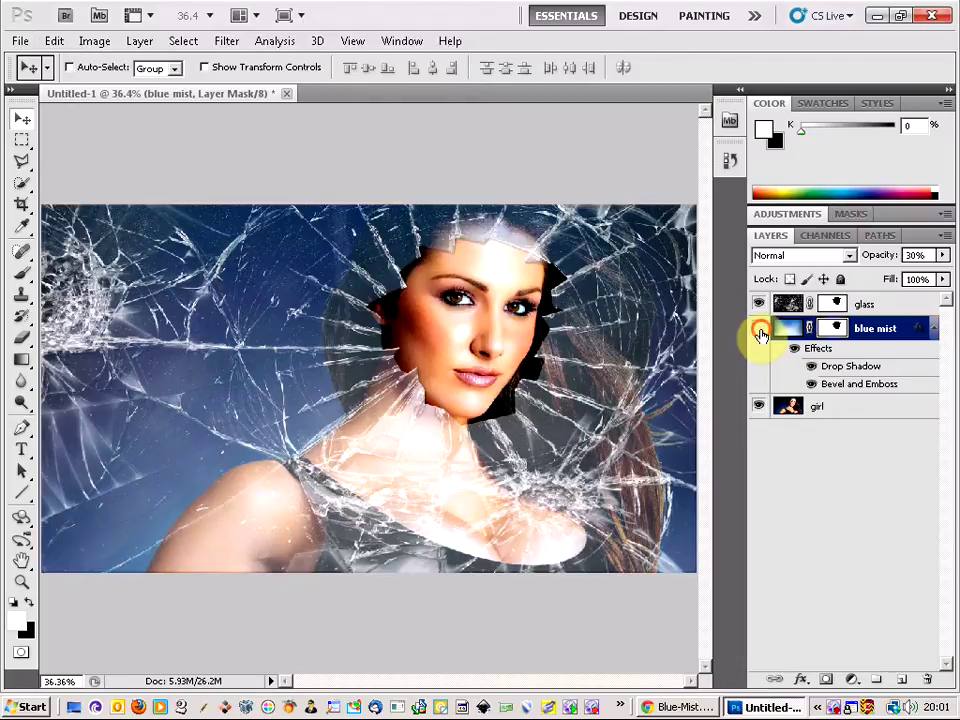
Compare the image with the blue mist layer hidden and shown, and stamp all visible layers into a new layer above the glass layer
click(759, 331)
click(759, 331)
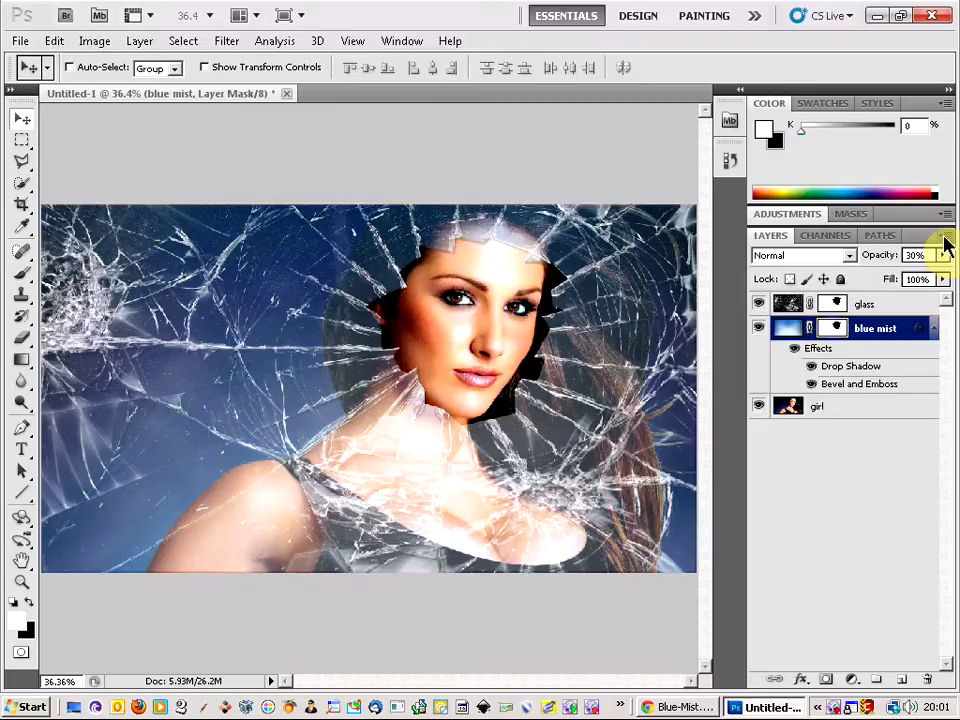
click(903, 303)
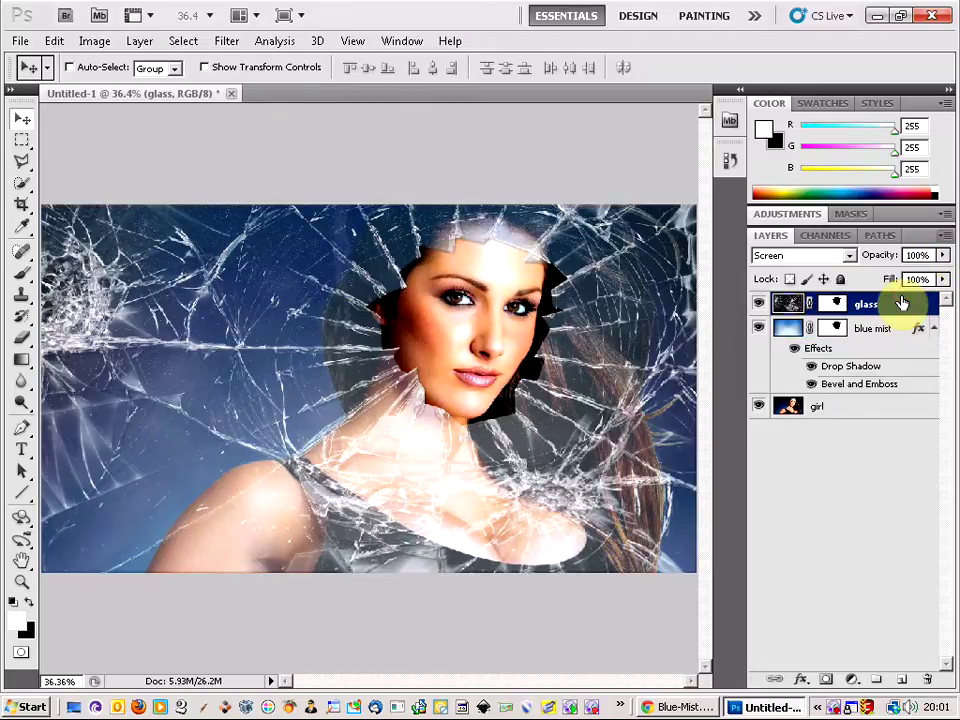
click(945, 237)
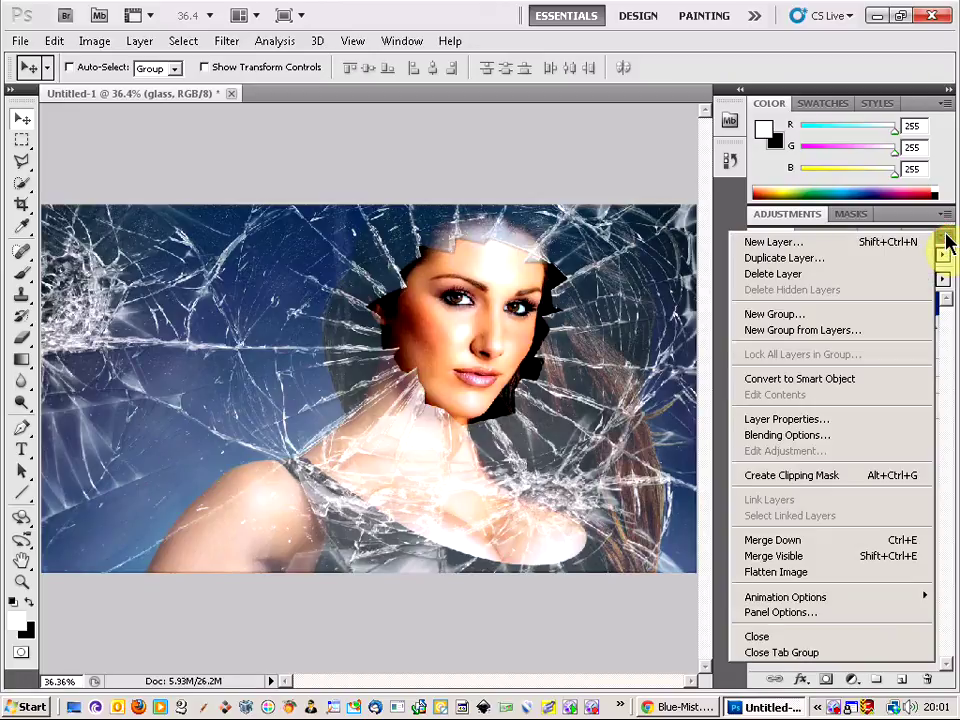
click(944, 240)
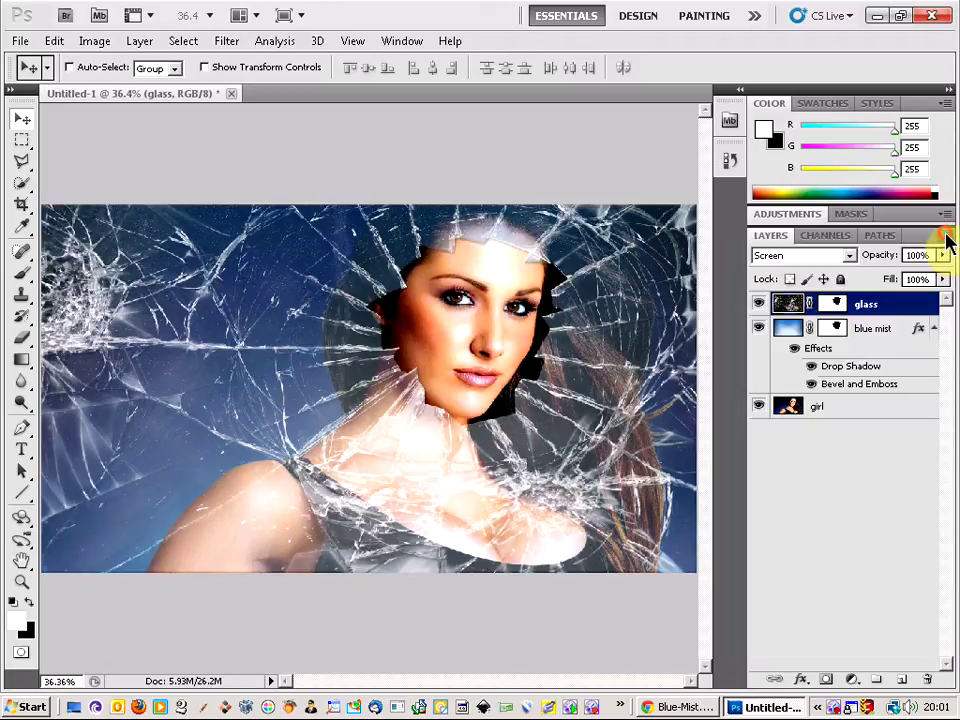
click(945, 243)
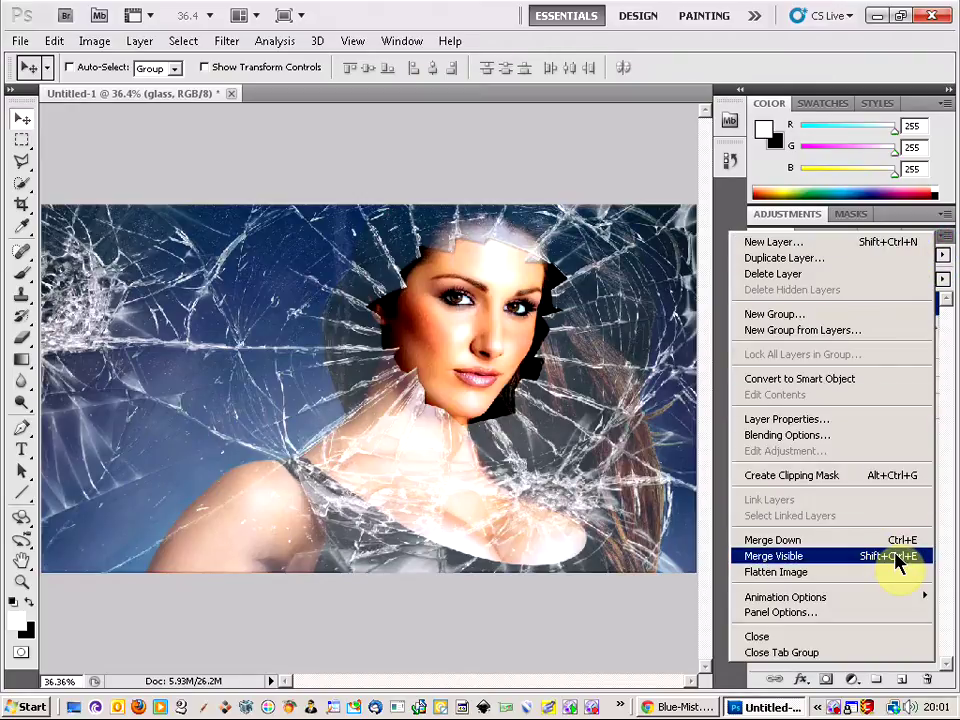
alt+click(897, 560)
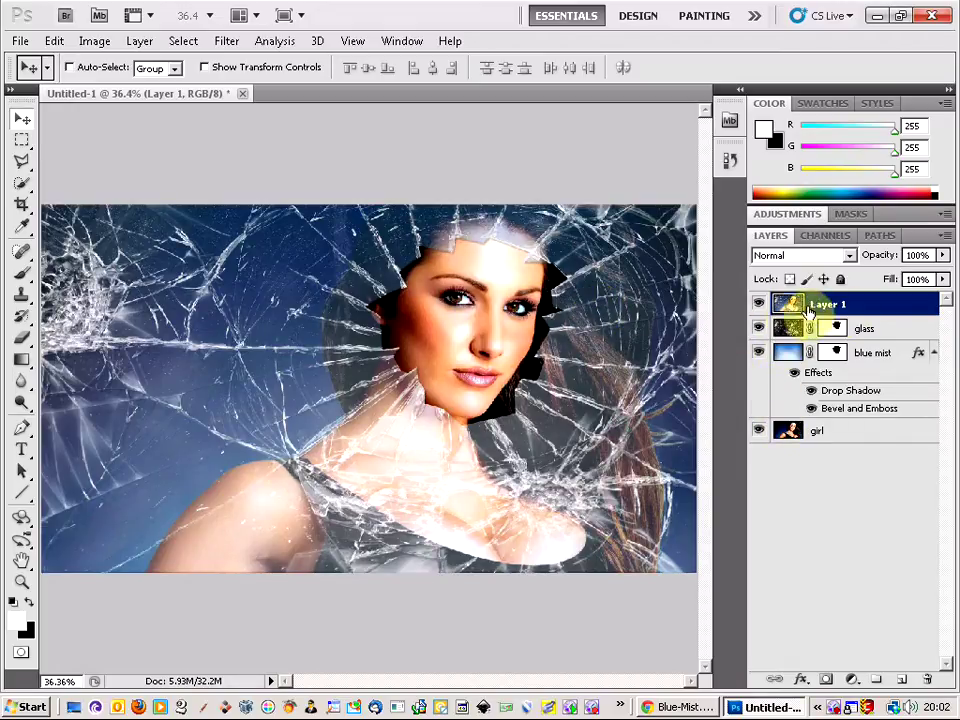
Apply a Hue/Saturation adjustment to the merged top layer with Hue +16 and Saturation +11
click(138, 42)
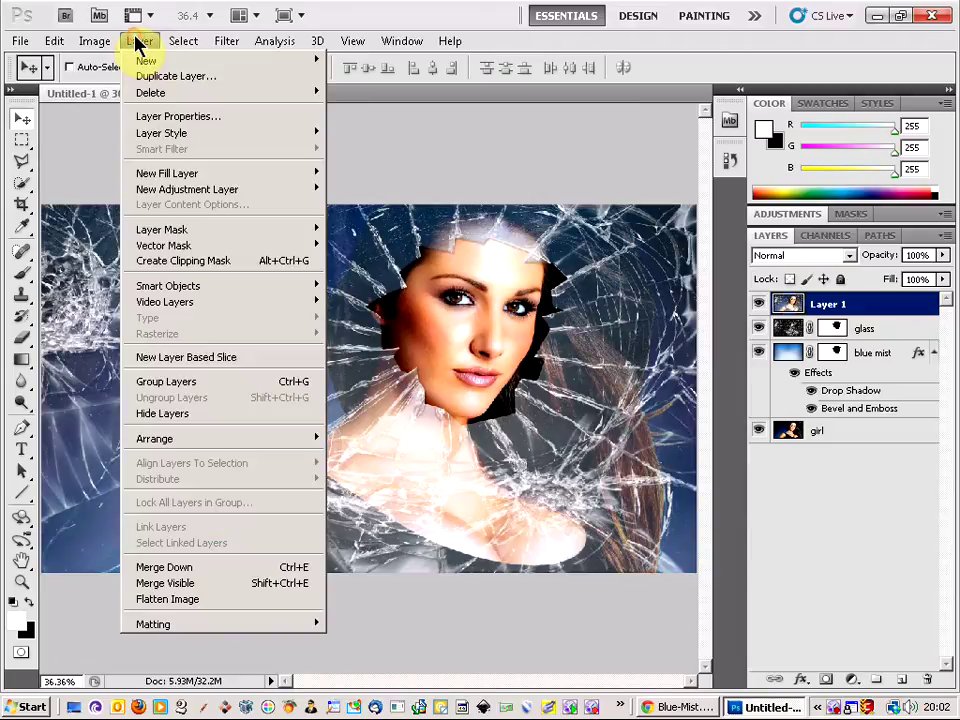
mouse_move(90, 43)
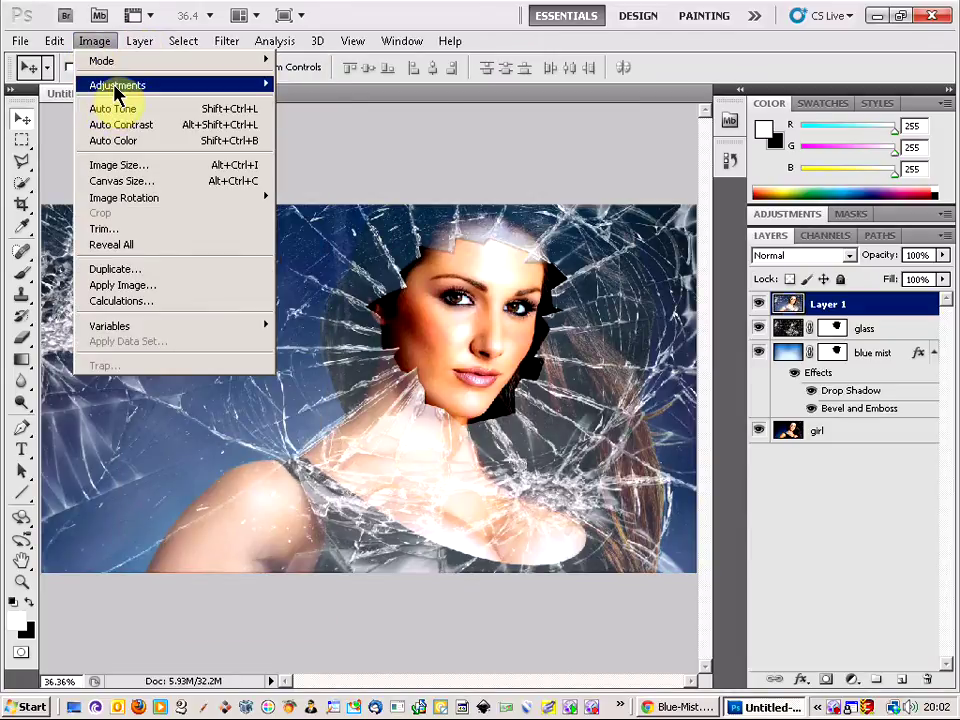
mouse_move(117, 86)
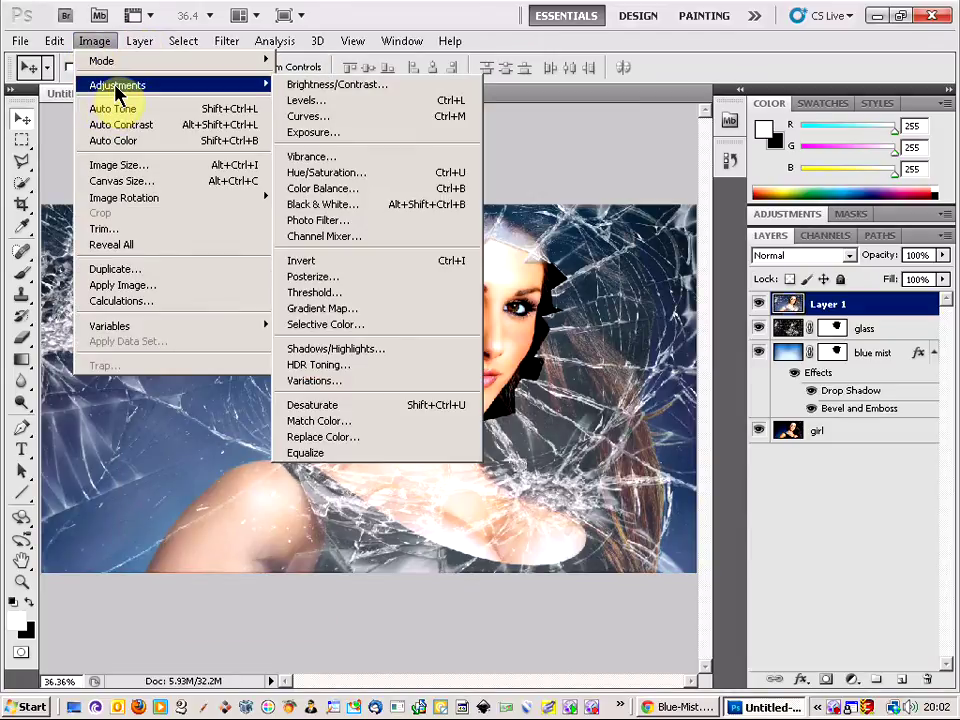
click(320, 176)
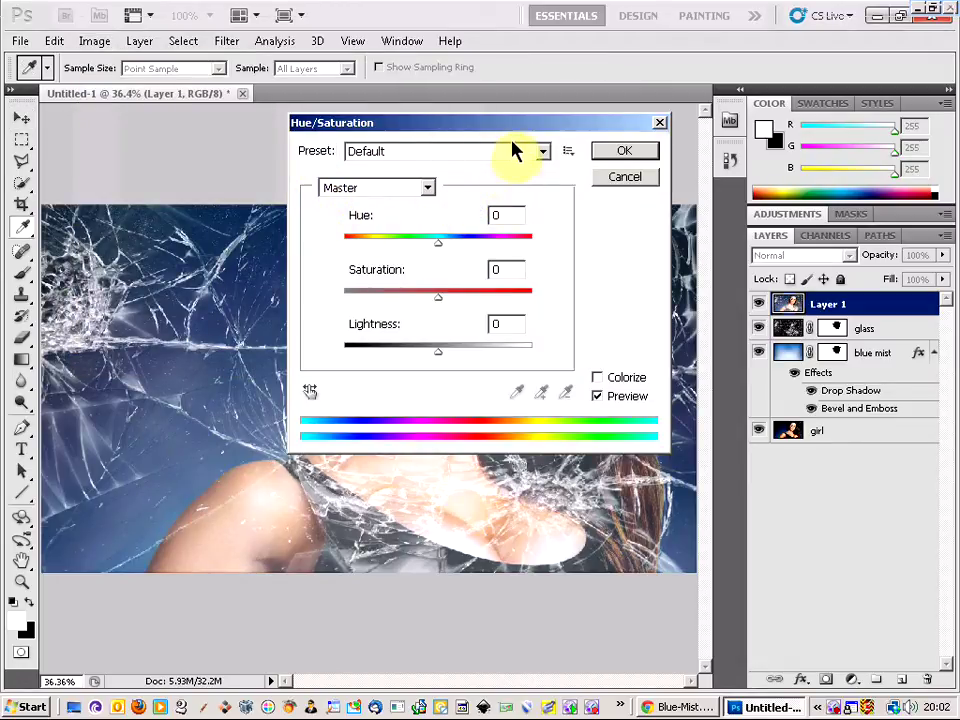
drag(512, 128, 765, 402)
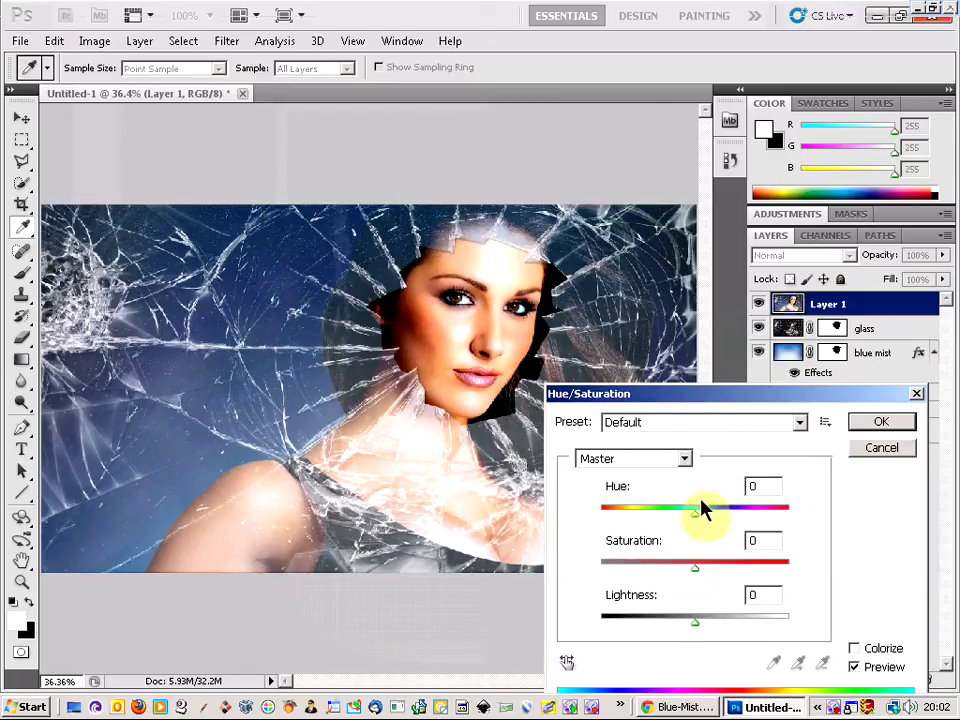
mouse_move(697, 527)
mouse_down()
mouse_move(772, 524)
mouse_move(713, 526)
mouse_up()
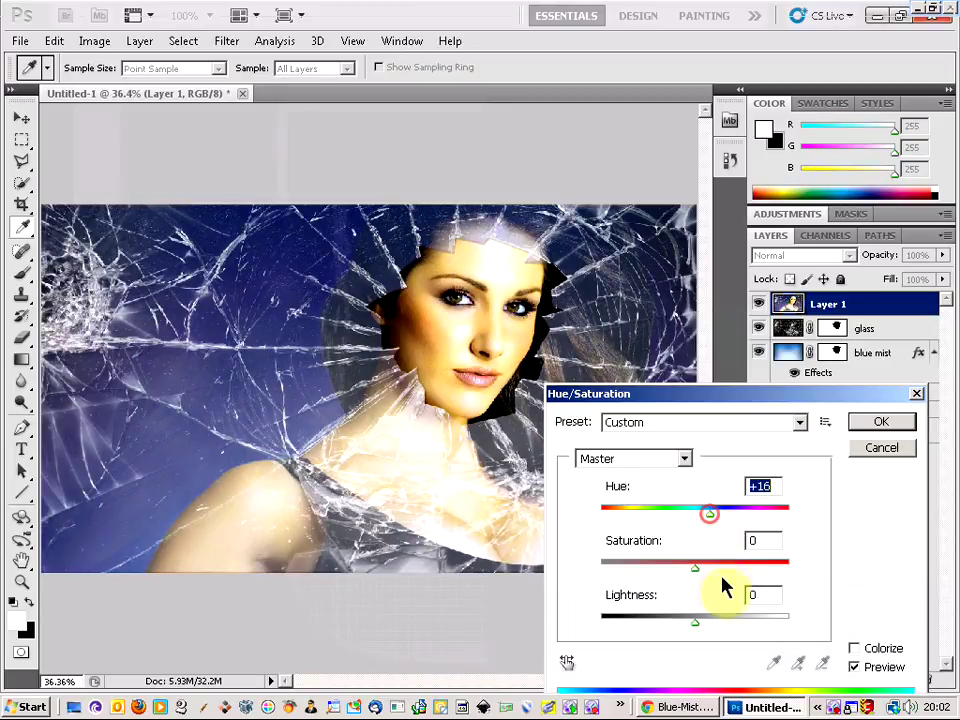
mouse_move(696, 570)
mouse_down()
mouse_move(742, 566)
mouse_move(659, 570)
mouse_move(711, 571)
mouse_up()
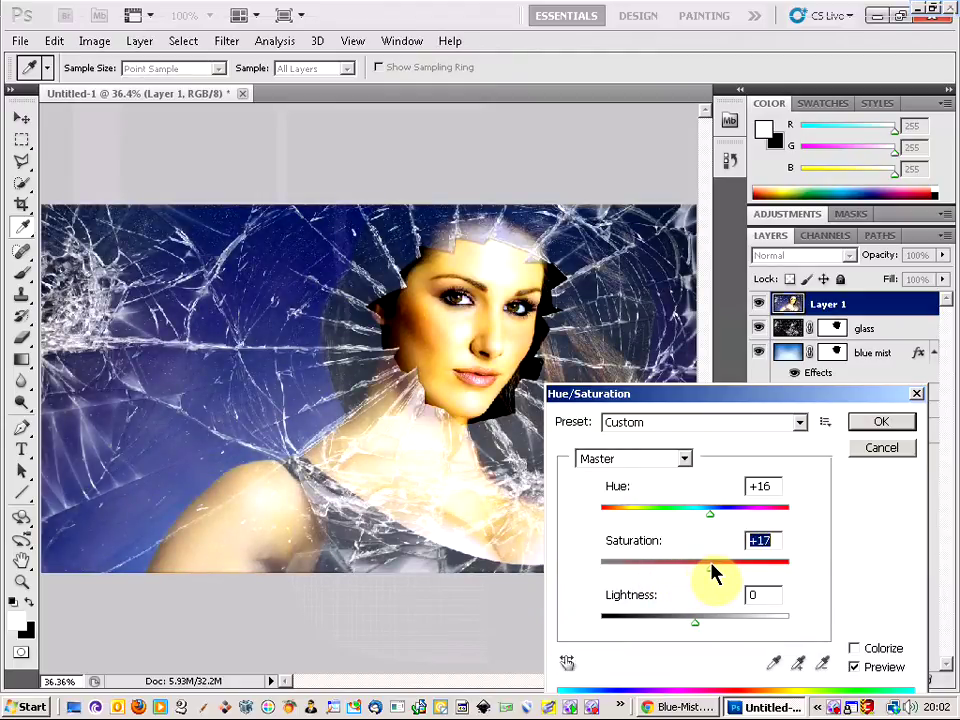
drag(712, 571, 708, 572)
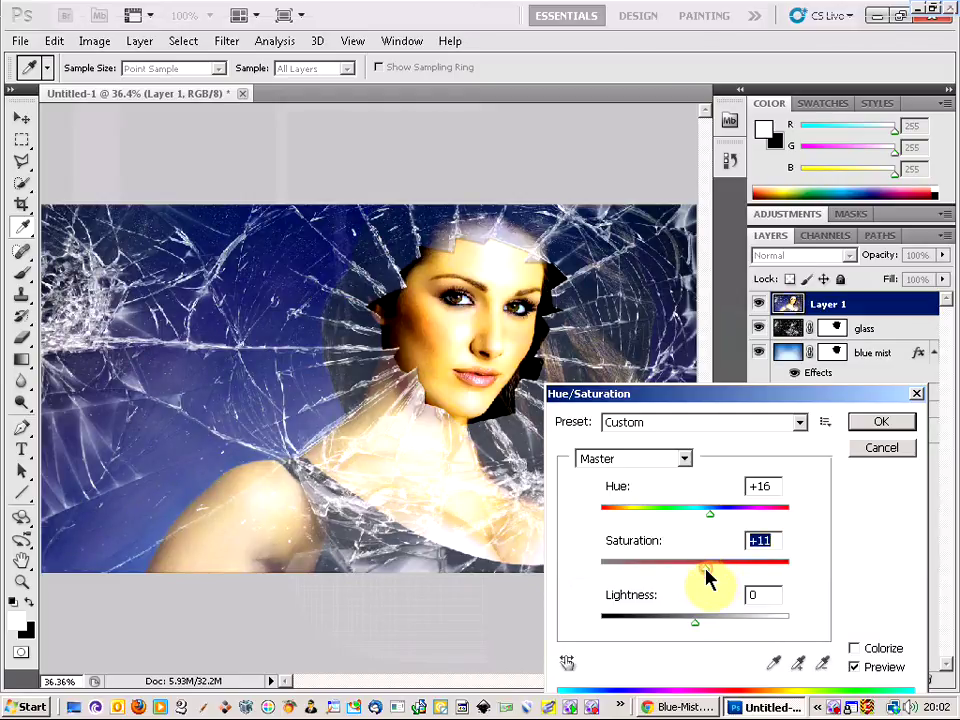
click(876, 425)
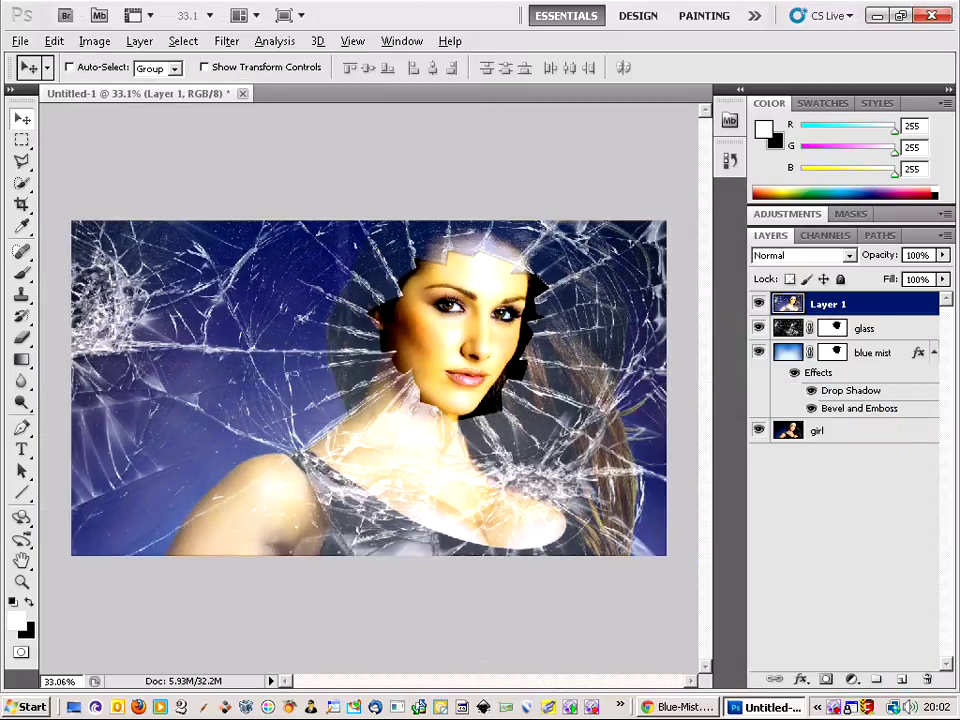
scroll(368, 388, down, 1)
key(alt)
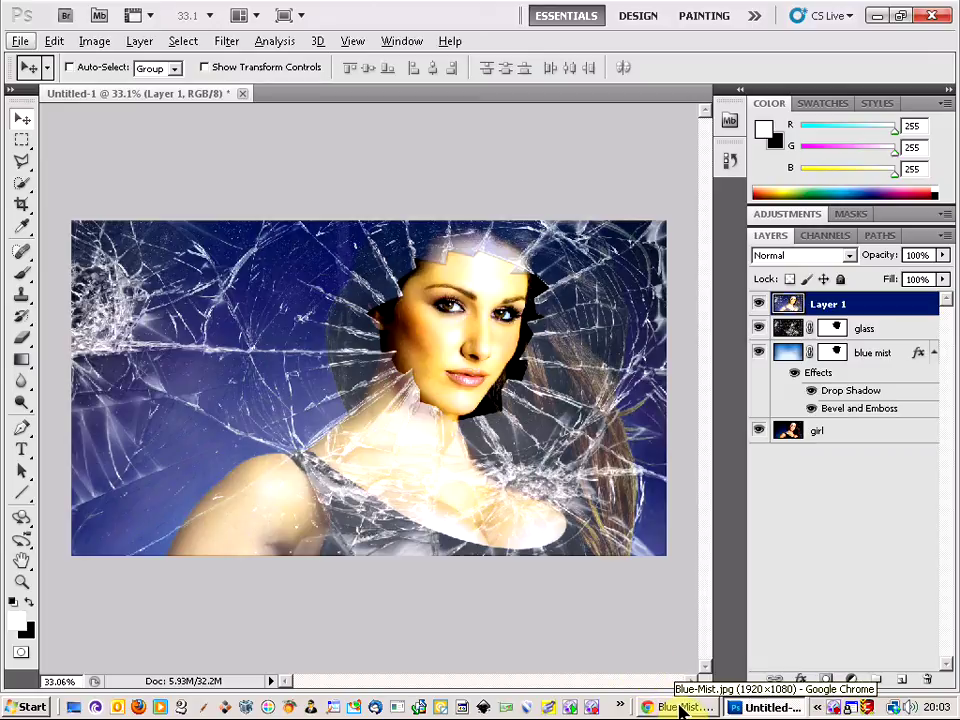
right_click(834, 704)
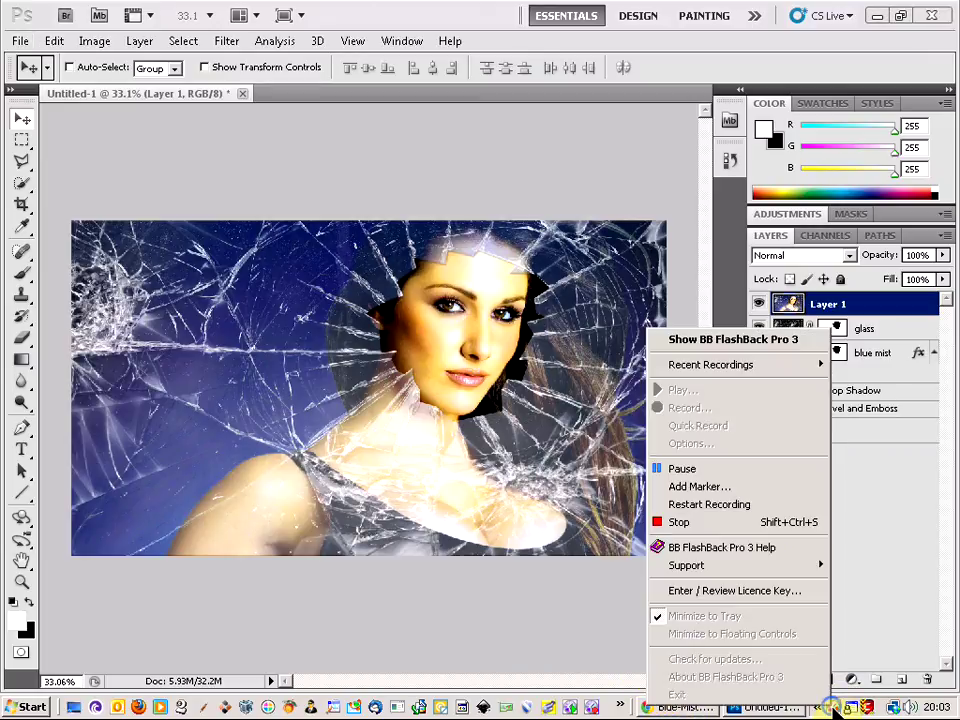